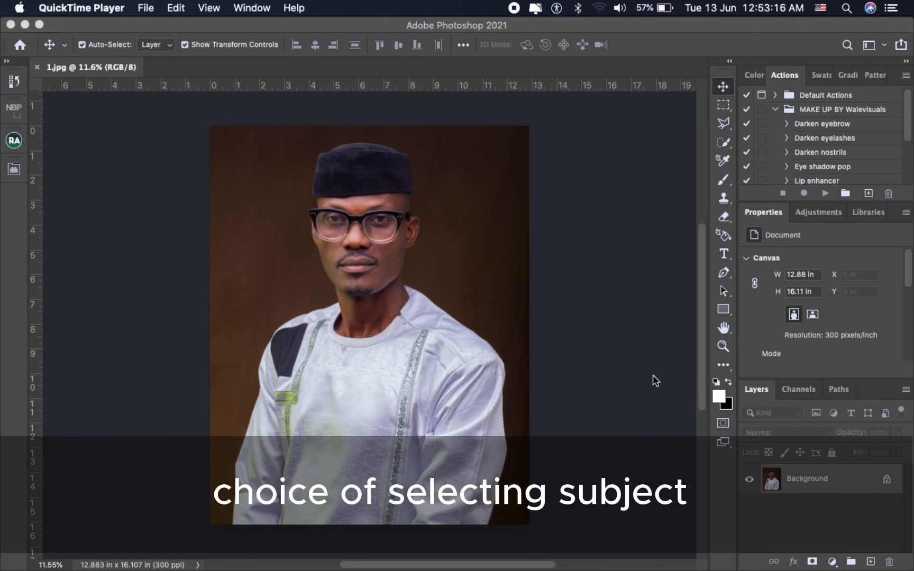
- Examine which tools the lasso group and the quick selection group contain
click(604, 404)
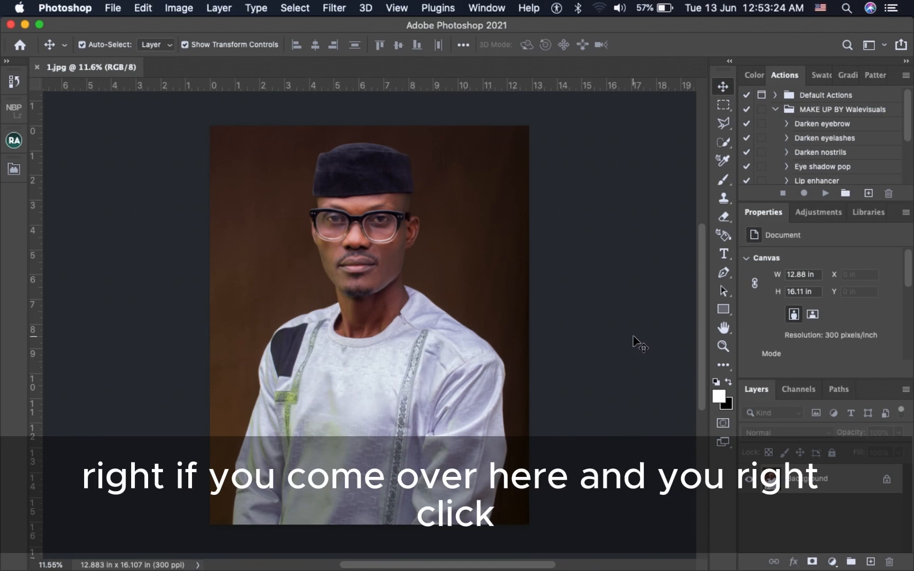
right_click(724, 123)
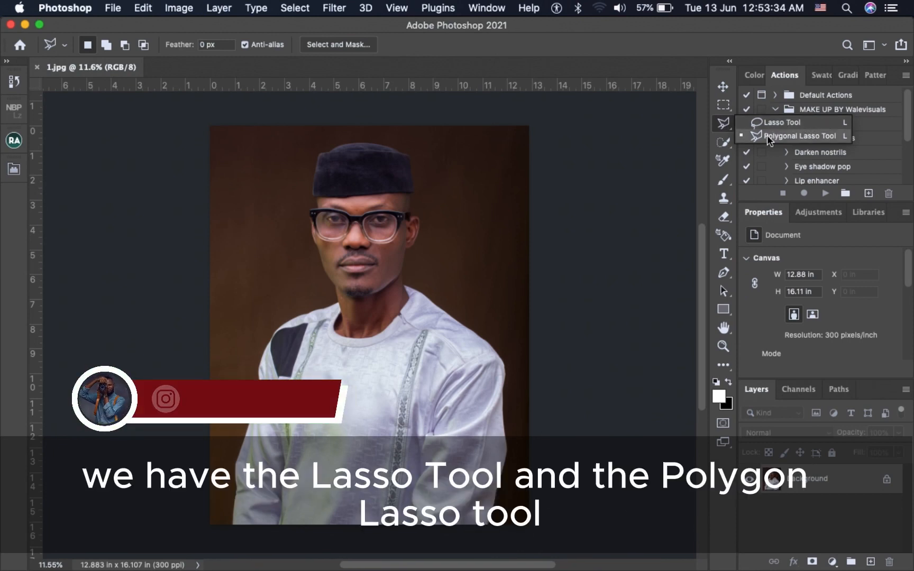
click(723, 143)
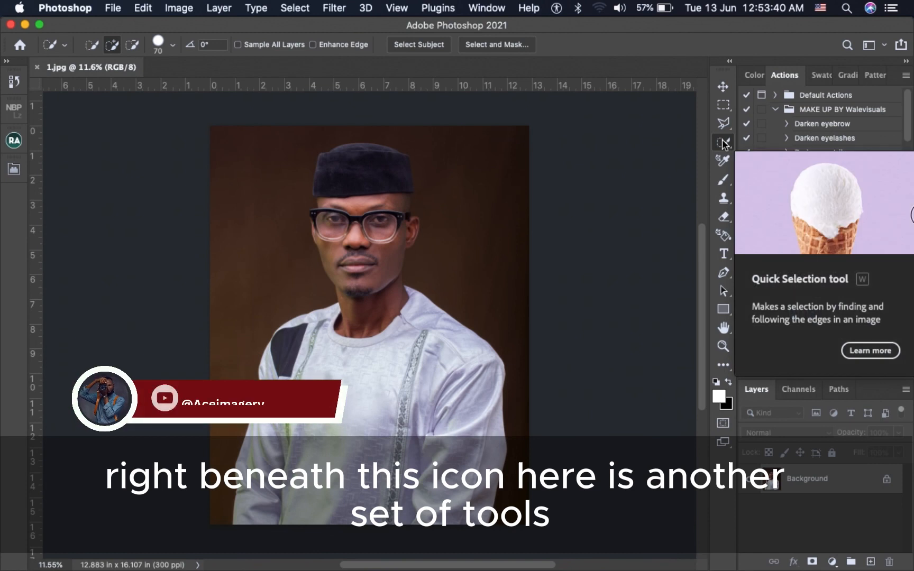
click(723, 143)
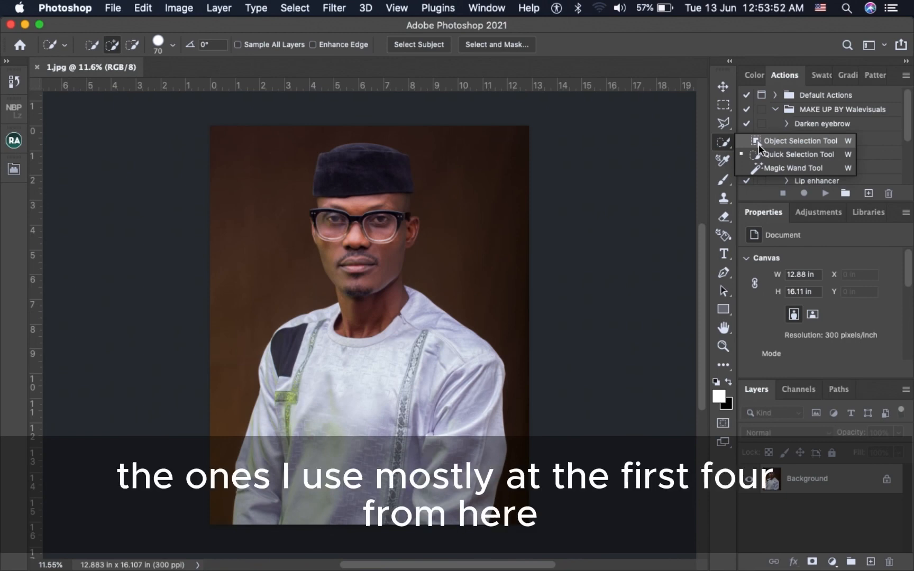
click(729, 124)
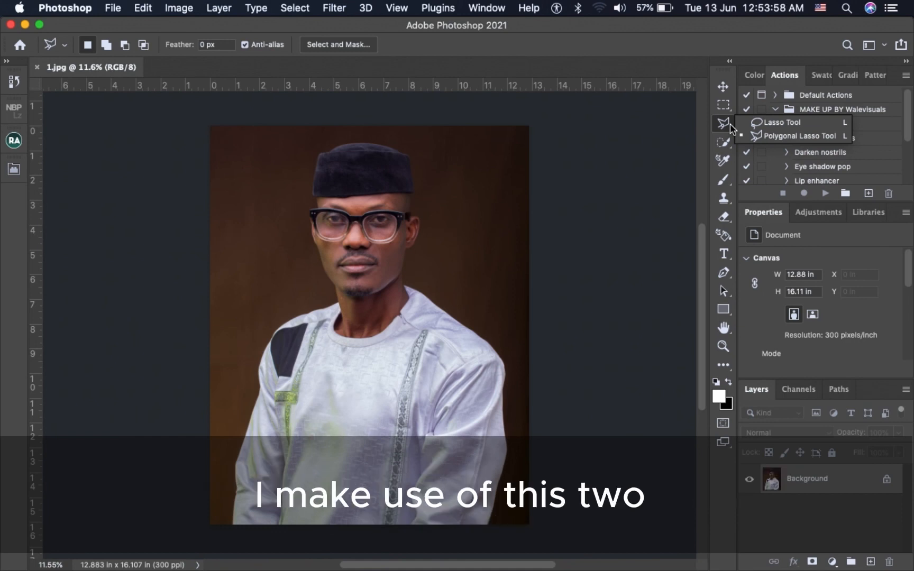
click(723, 146)
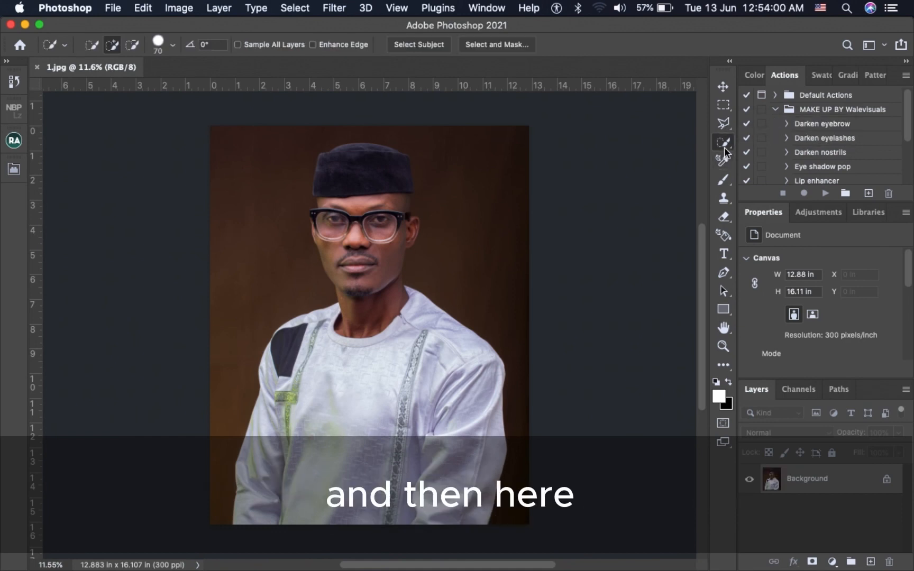
right_click(724, 147)
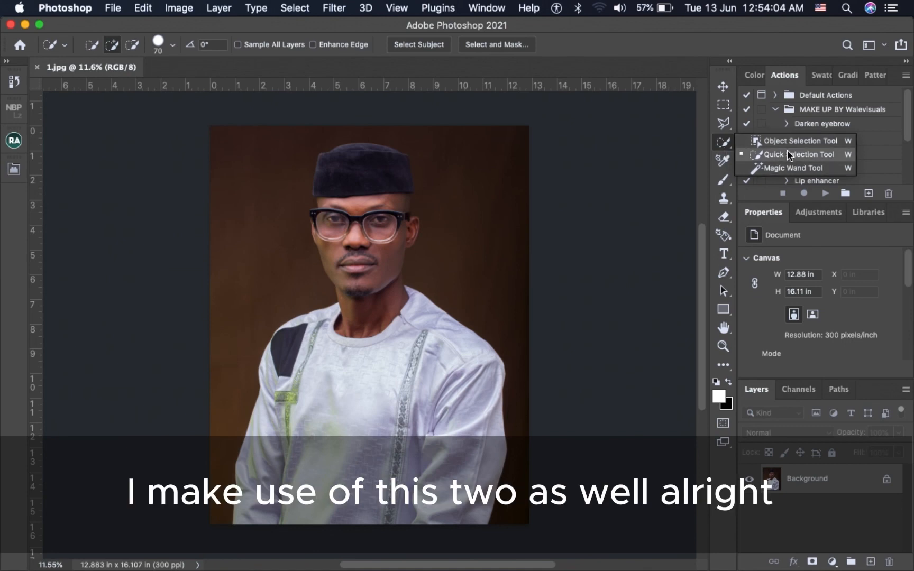
click(606, 199)
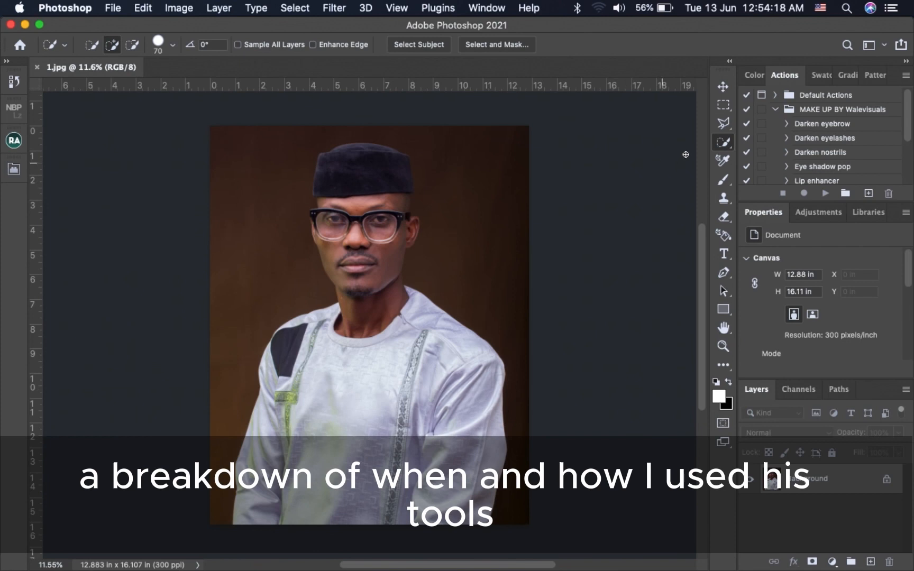
- Draw a large freehand Lasso selection around the head, one shoulder and the adjacent background, and deselect it
click(725, 125)
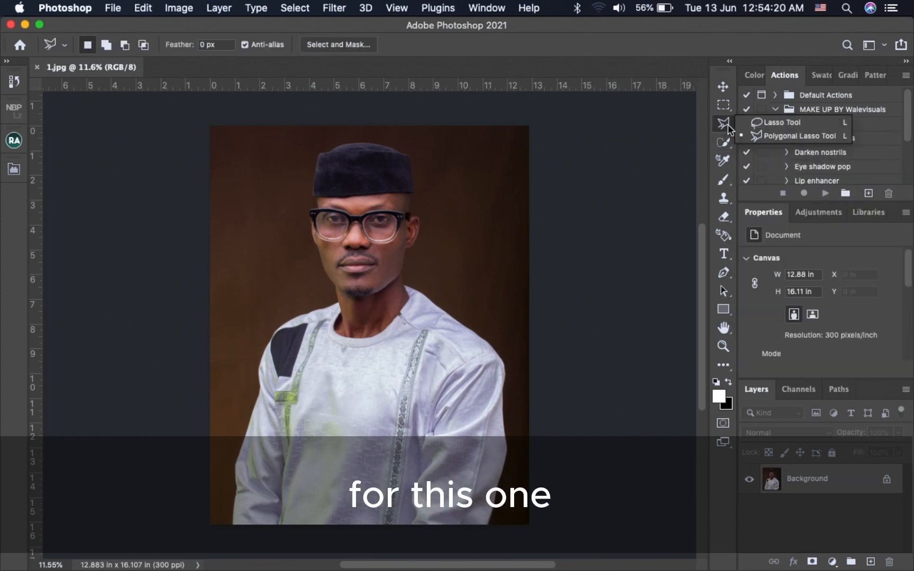
click(763, 123)
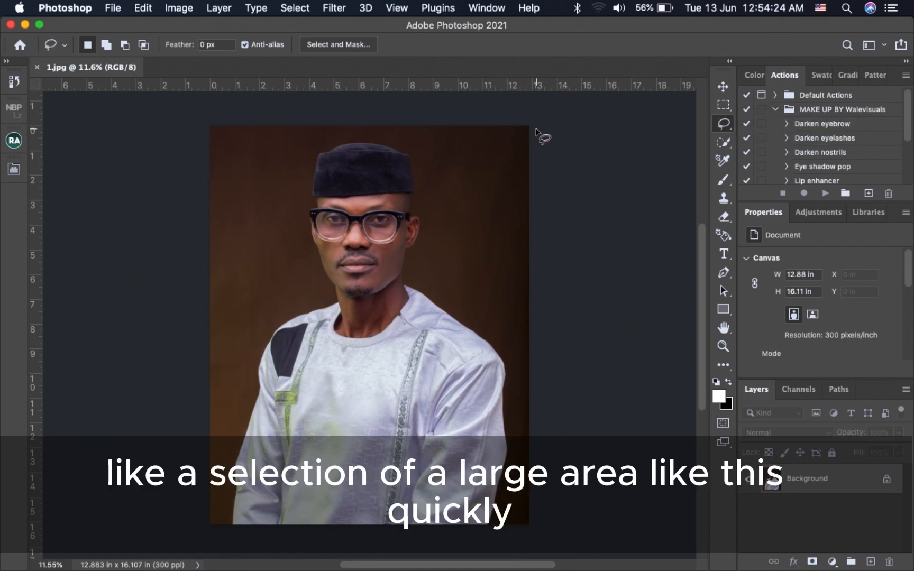
mouse_move(536, 129)
mouse_down()
mouse_move(386, 122)
mouse_move(296, 201)
mouse_move(315, 313)
mouse_move(396, 397)
mouse_move(532, 385)
mouse_move(587, 272)
mouse_move(552, 126)
mouse_move(509, 121)
mouse_up()
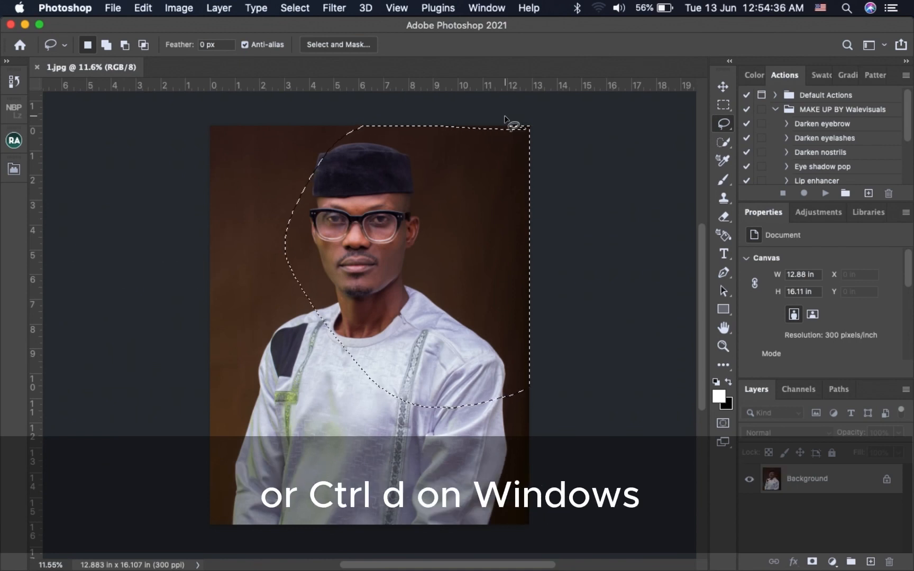
key(super+d)
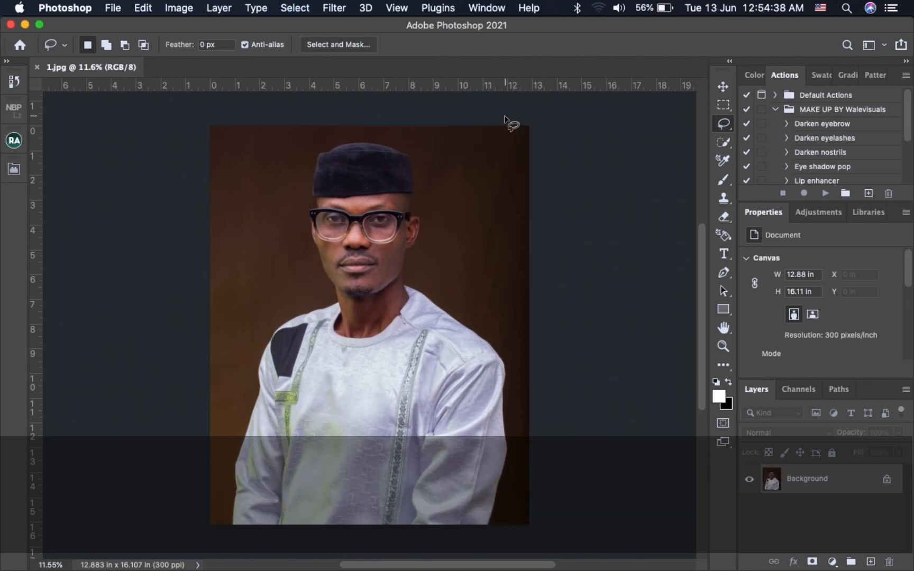
- Activate the Polygonal Lasso Tool and examine the edges of the glasses and cap up close
right_click(723, 125)
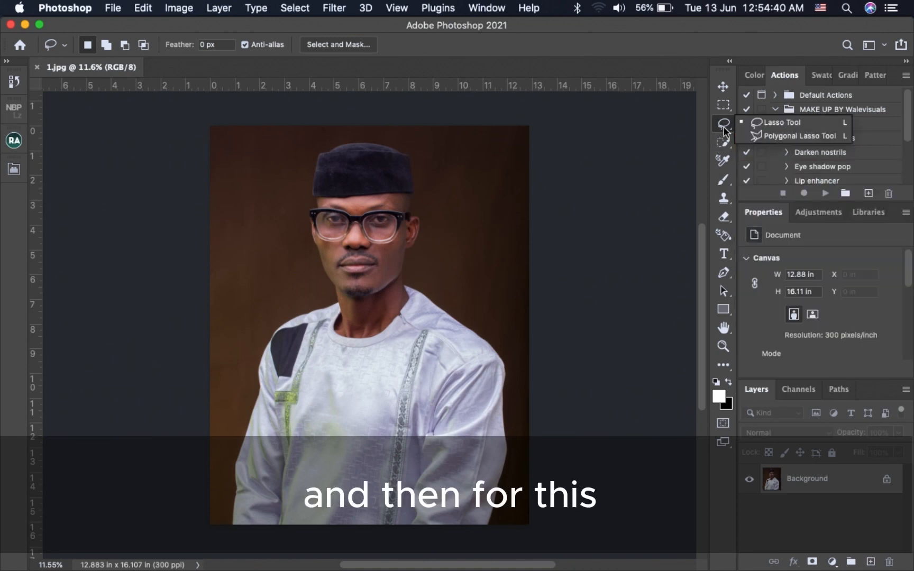
click(760, 136)
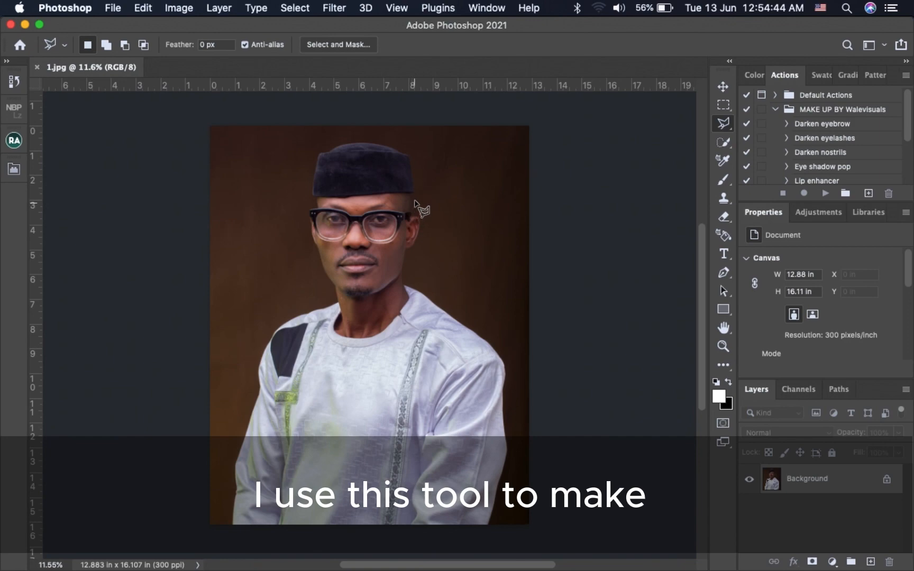
scroll(416, 194, up, 5)
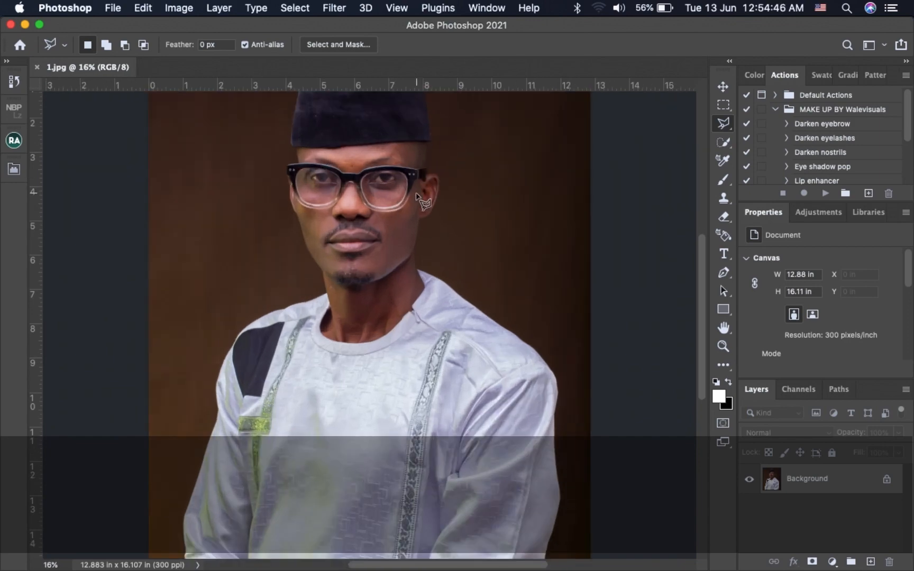
scroll(417, 194, up, 5)
scroll(417, 194, up, 3)
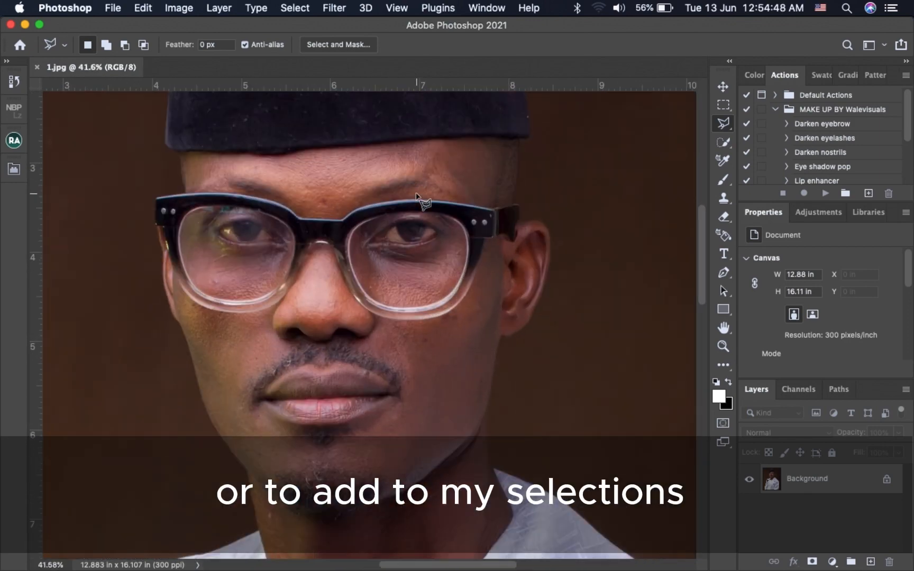
scroll(416, 194, up, 5)
scroll(416, 194, left, 2)
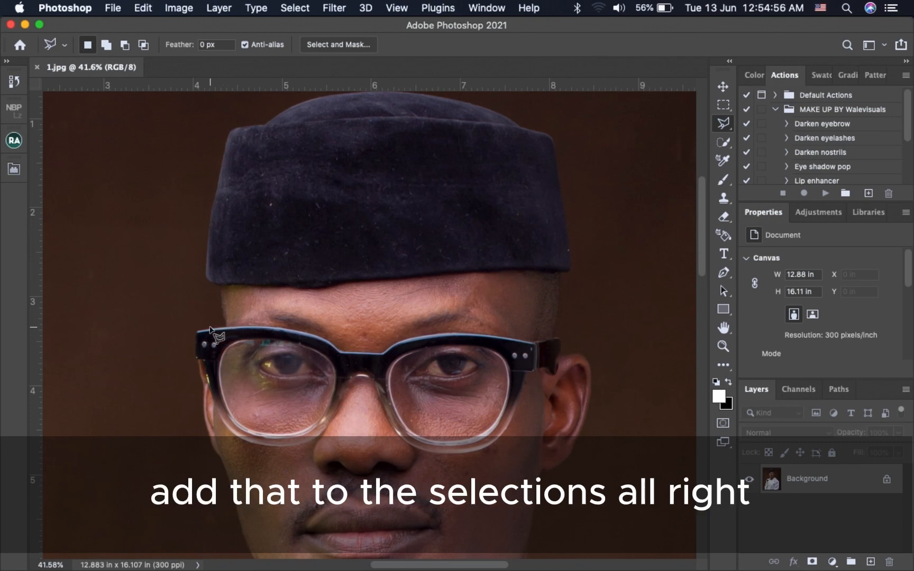
- Select the man with the Object Selection Tool by framing the whole picture in a rectangle, and clear the selection
click(728, 139)
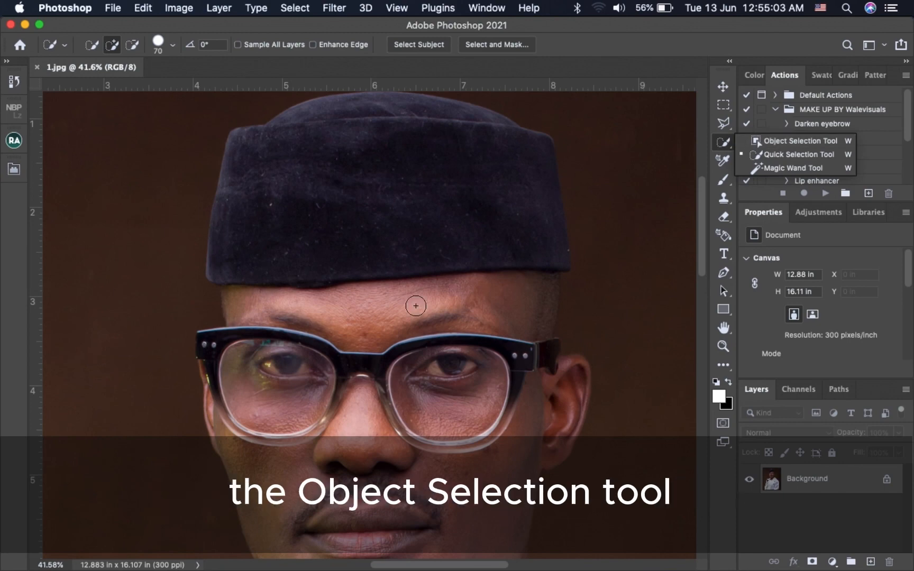
scroll(414, 302, down, 5)
scroll(505, 179, down, 3)
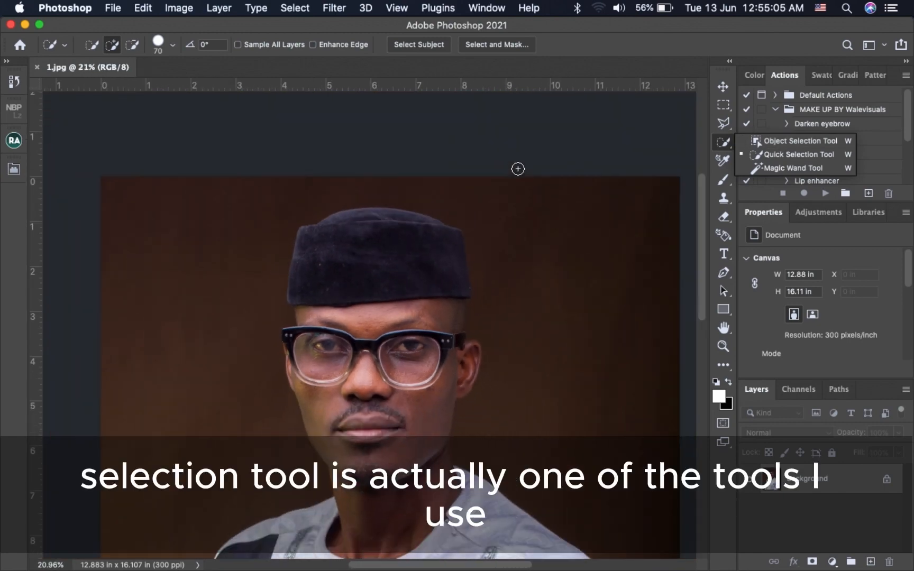
scroll(518, 169, down, 2)
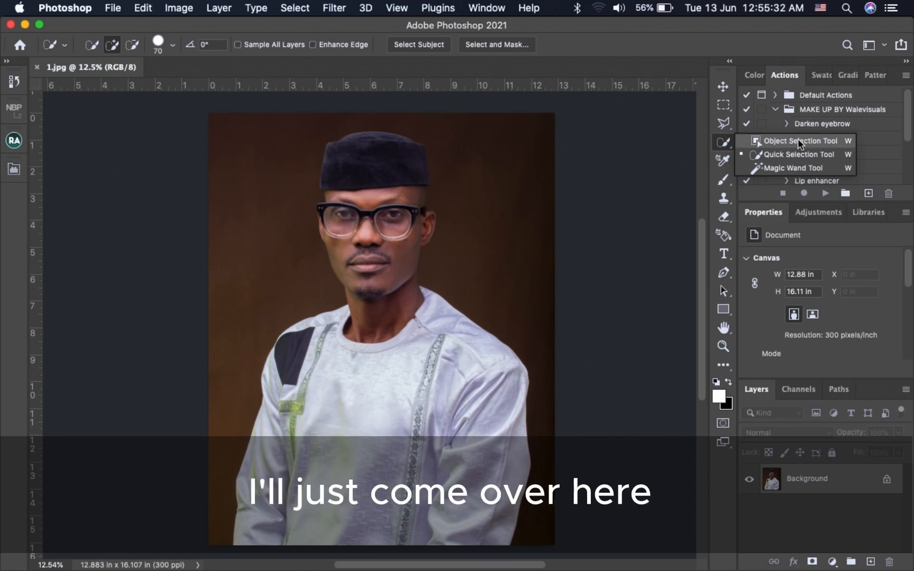
click(797, 139)
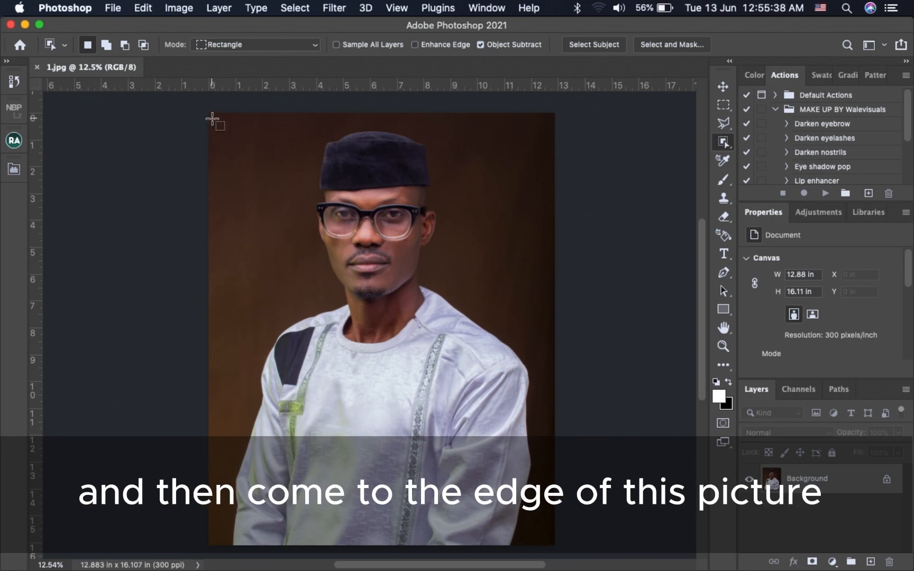
drag(212, 119, 594, 360)
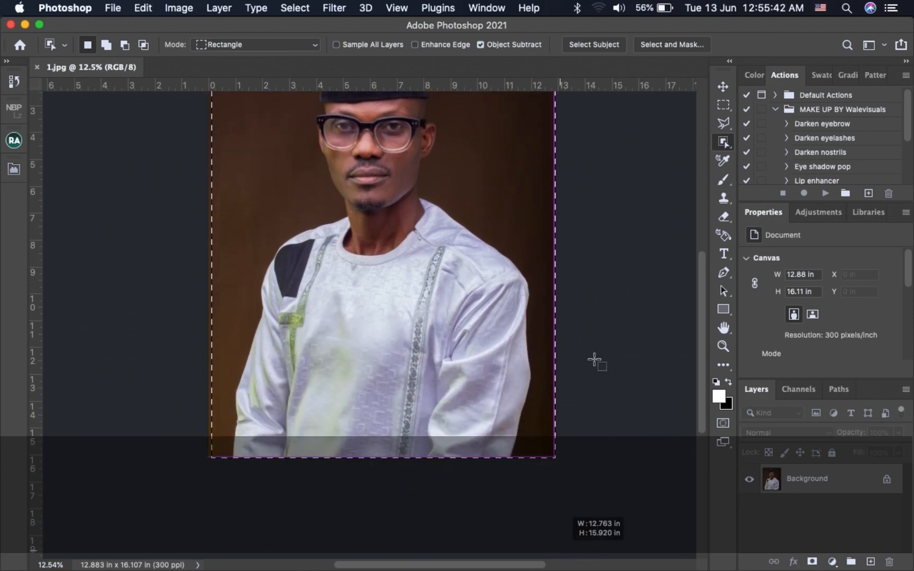
drag(594, 360, 594, 360)
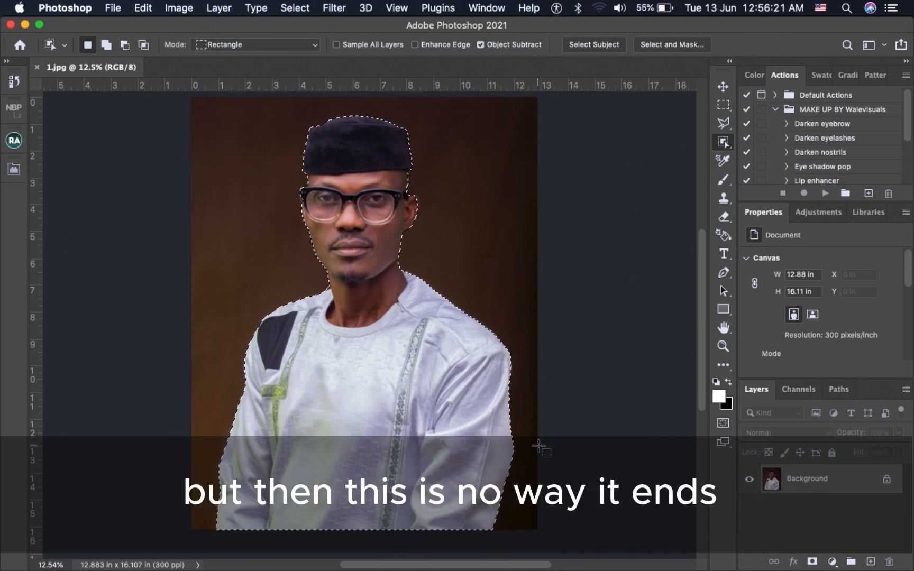
click(538, 447)
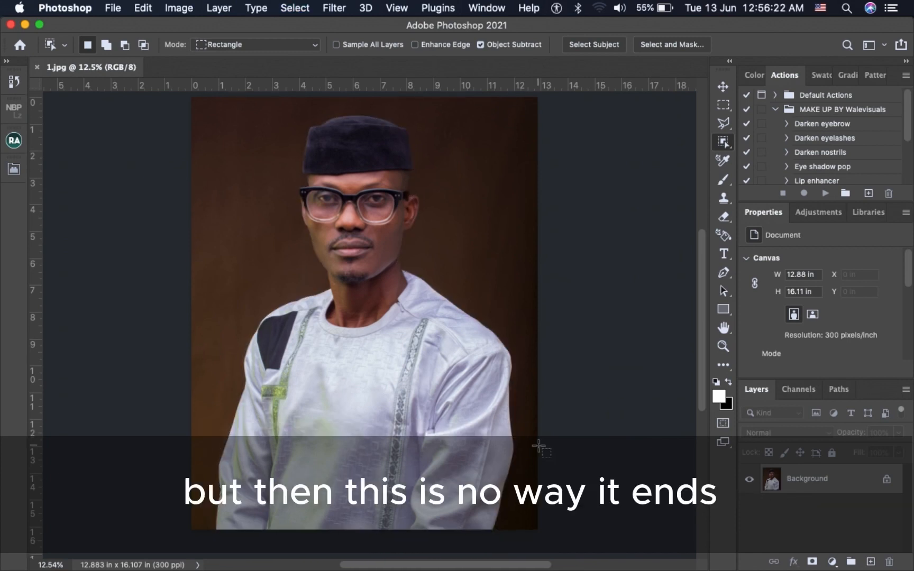
- Activate the Quick Selection Tool and set its brush size to 250
right_click(723, 142)
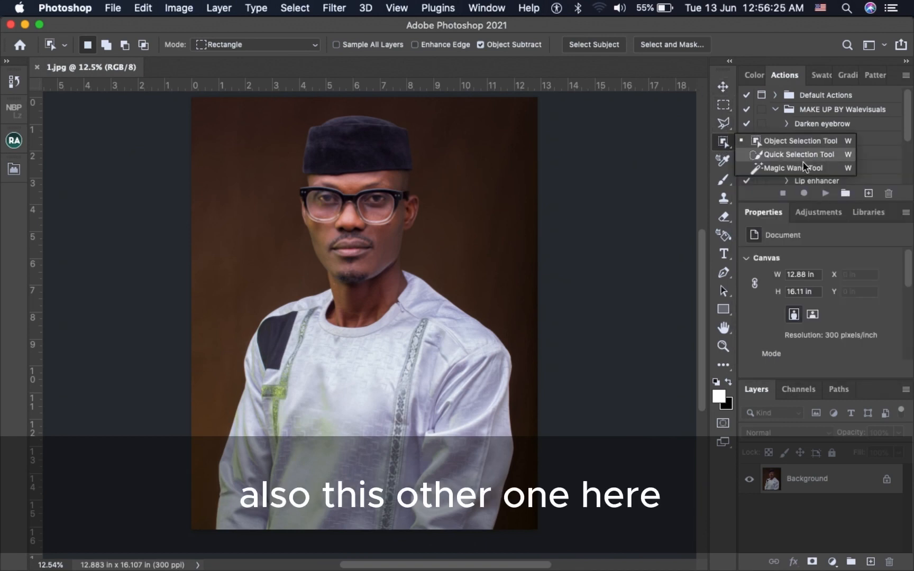
click(829, 156)
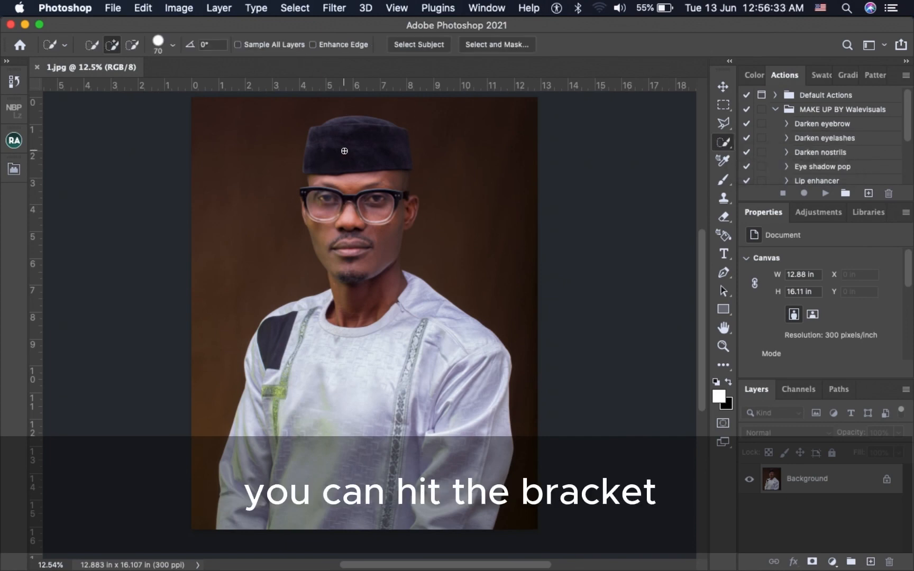
key(bracketright)
key(bracketright)
key(bracketright)
key(bracketright)
key(bracketright)
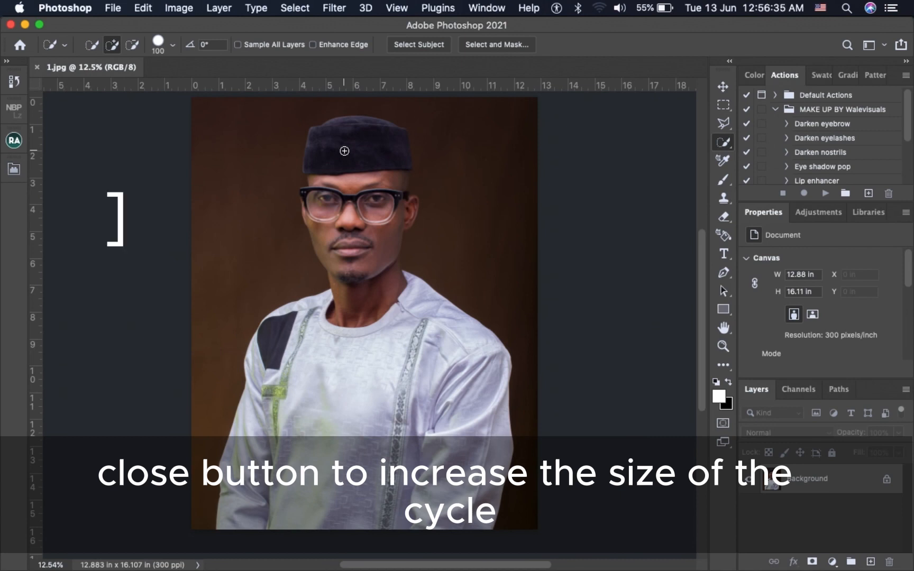
key(bracketright)
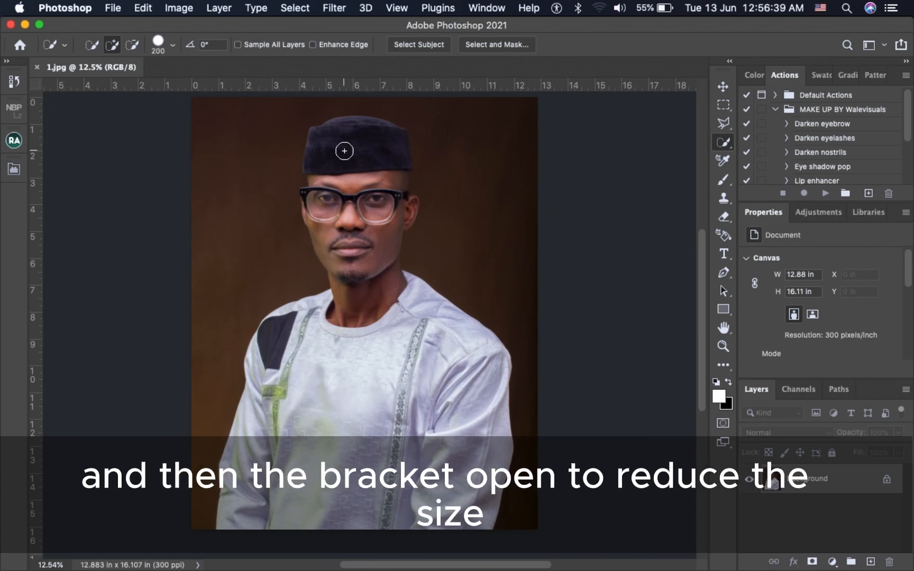
key(bracketleft)
key(bracketleft)
key(bracketleft)
key(bracketleft)
key(bracketright)
key(bracketright)
key(bracketright)
key(bracketright)
key(bracketright)
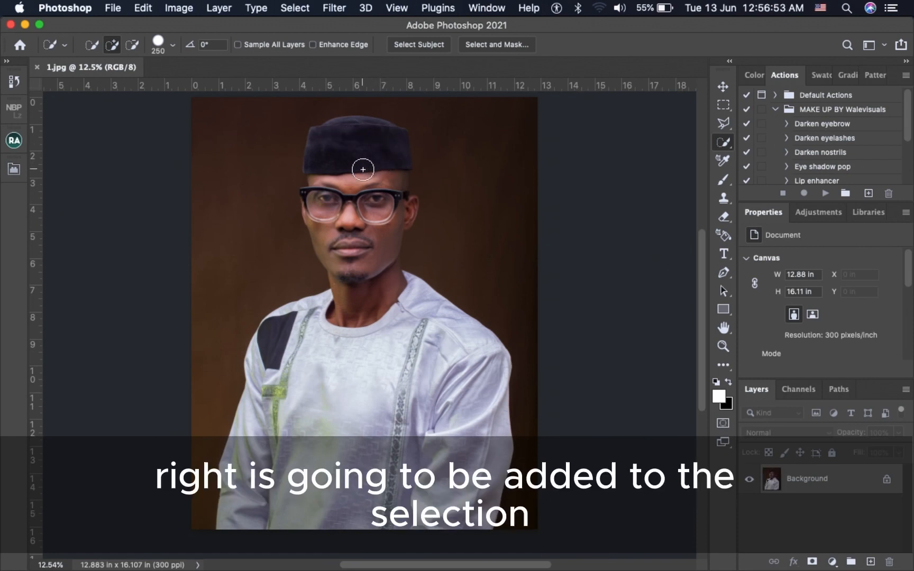
- Select the cap with the Quick Selection brush and extend the selection over the forehead, glasses and ear
drag(324, 148, 324, 142)
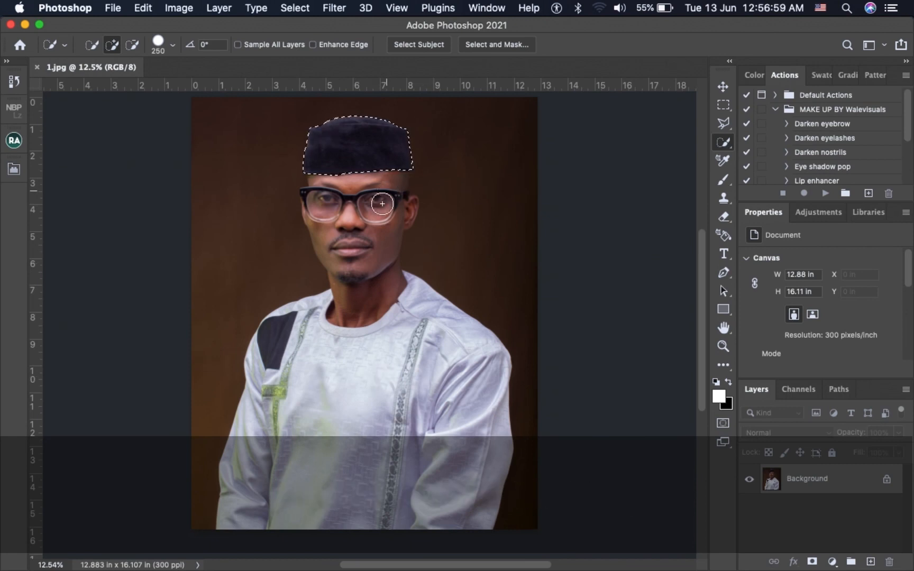
click(387, 175)
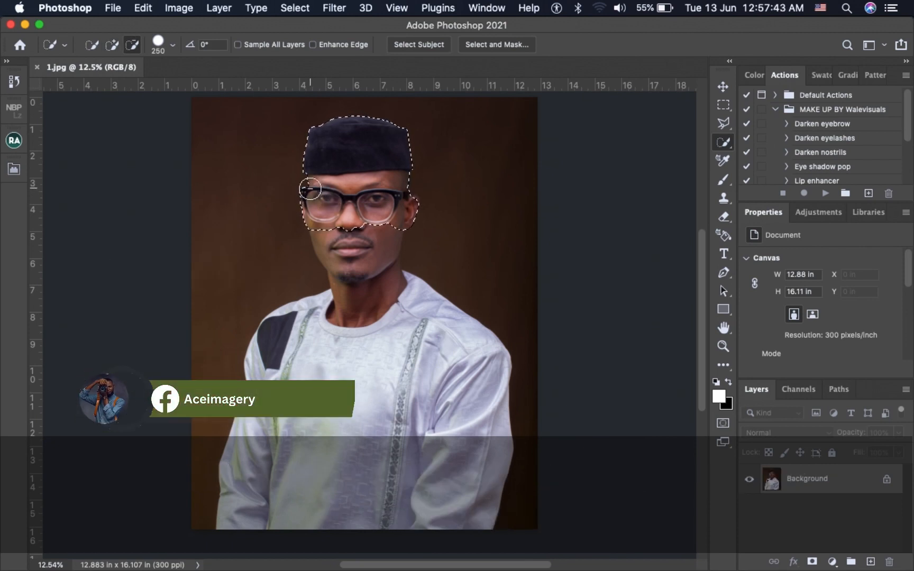
- Subtract the forehead, glasses and ear from the selection until only the cap remains, and deselect everything
key(alt)
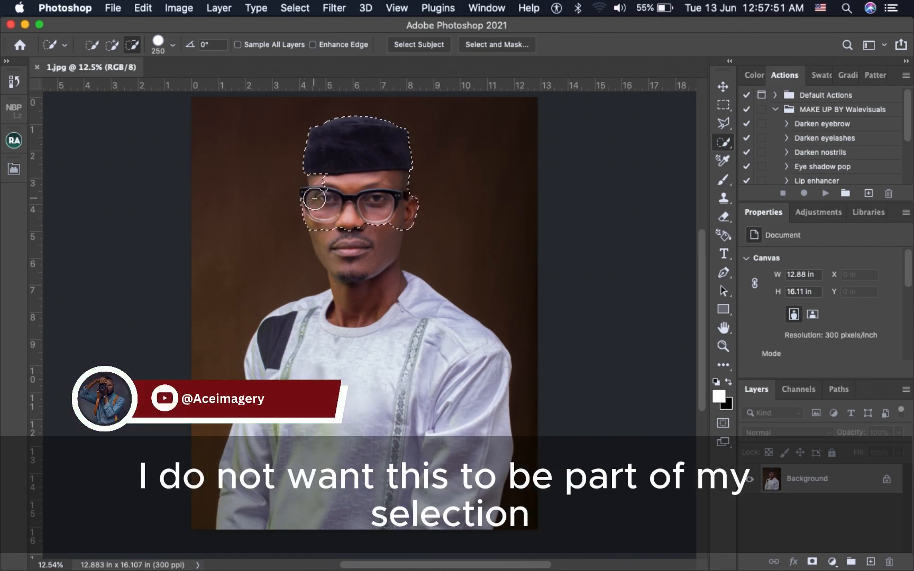
click(315, 218)
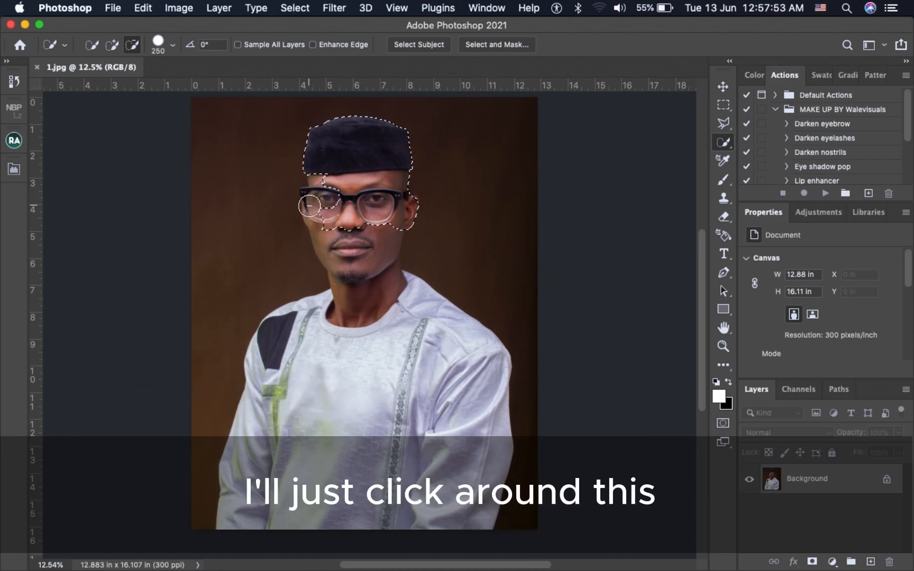
mouse_move(335, 205)
mouse_down()
mouse_move(387, 190)
mouse_move(400, 201)
mouse_move(403, 186)
mouse_move(374, 183)
mouse_move(407, 198)
mouse_move(410, 233)
mouse_move(371, 209)
mouse_move(387, 211)
mouse_move(403, 231)
mouse_move(379, 211)
mouse_move(327, 217)
mouse_up()
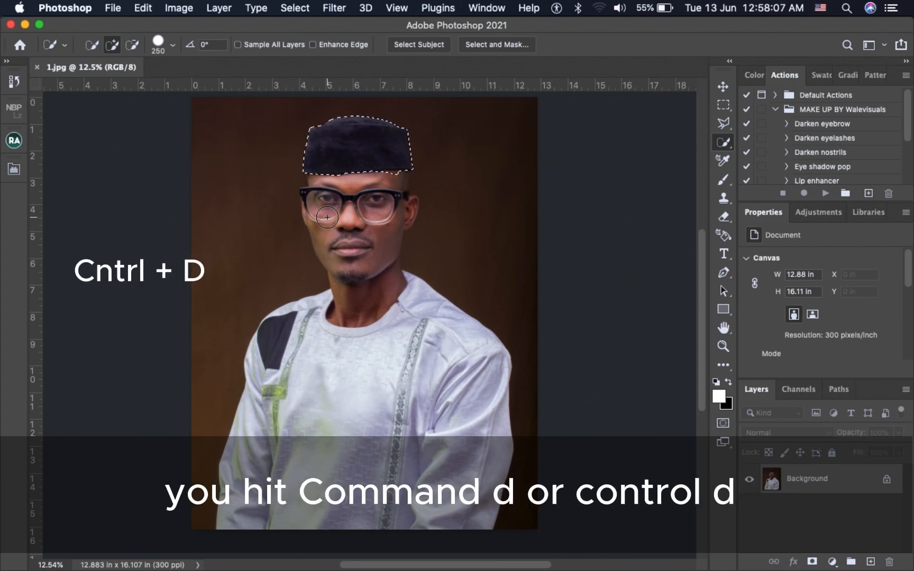
key(super+d)
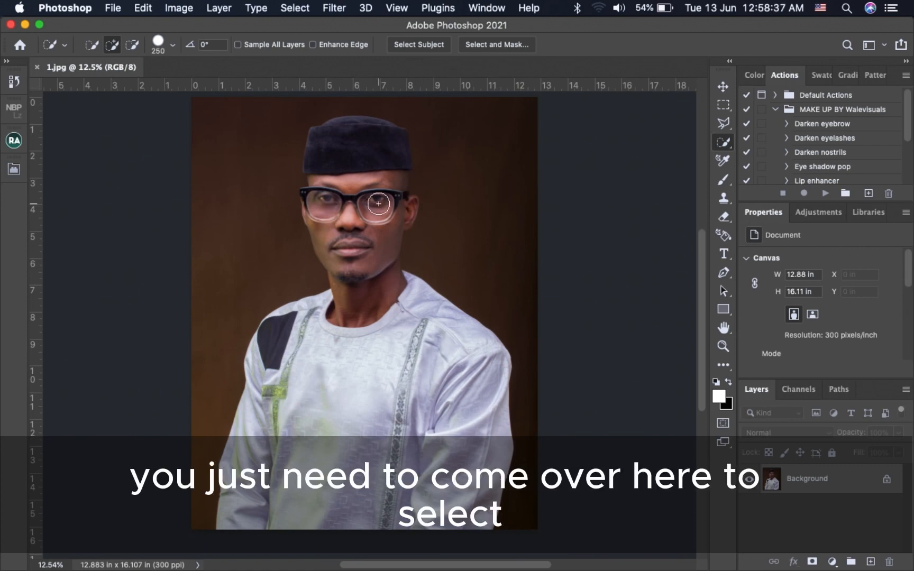
- Select the man automatically with Select Subject and check the selection edges around the cap, glasses and ear
click(298, 9)
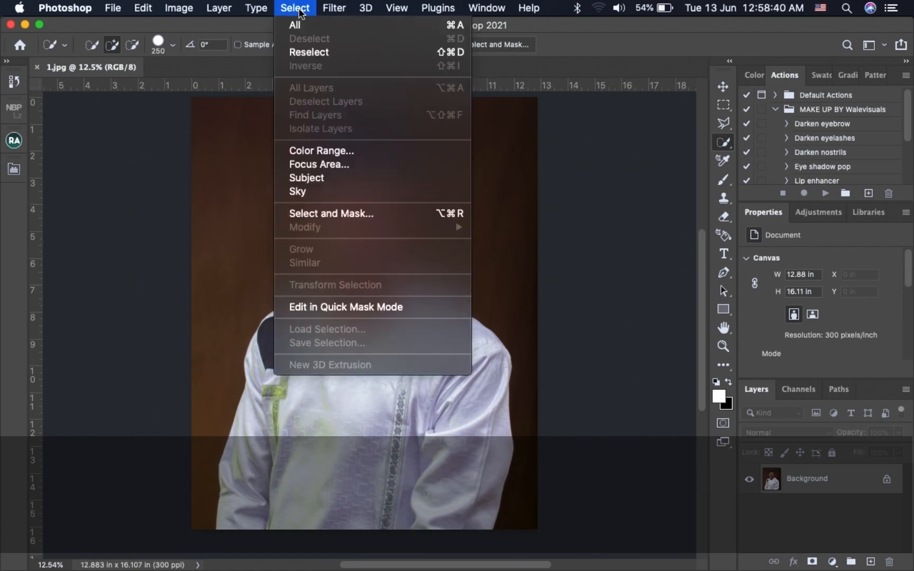
click(333, 182)
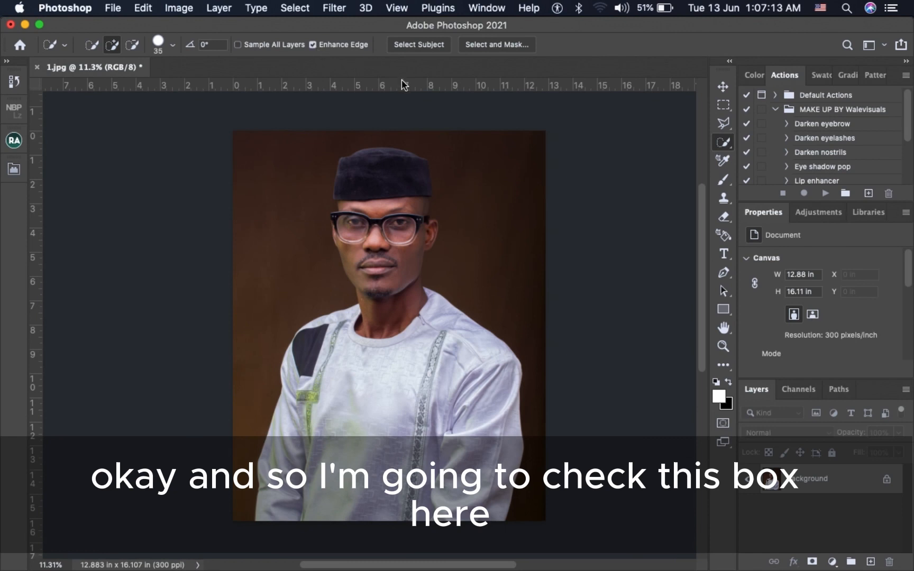
click(429, 46)
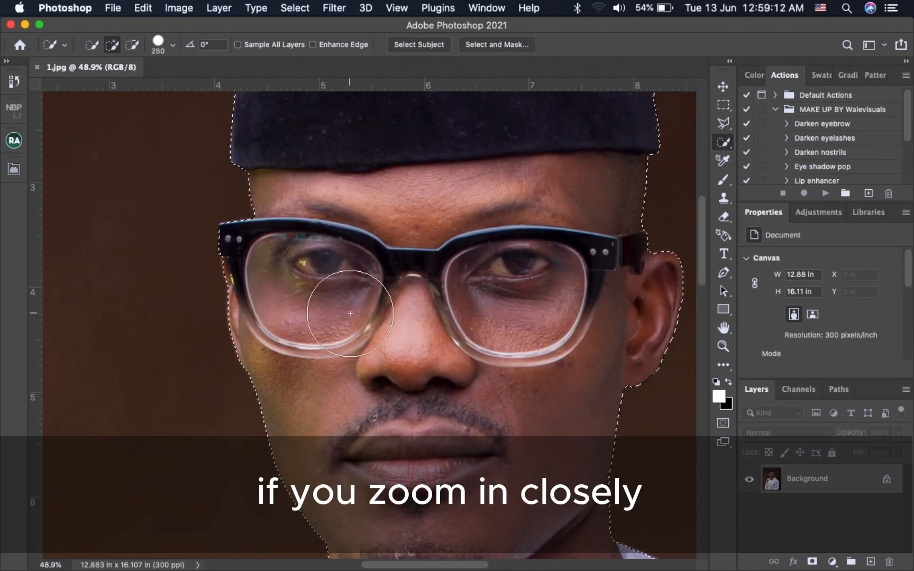
scroll(350, 313, down, 5)
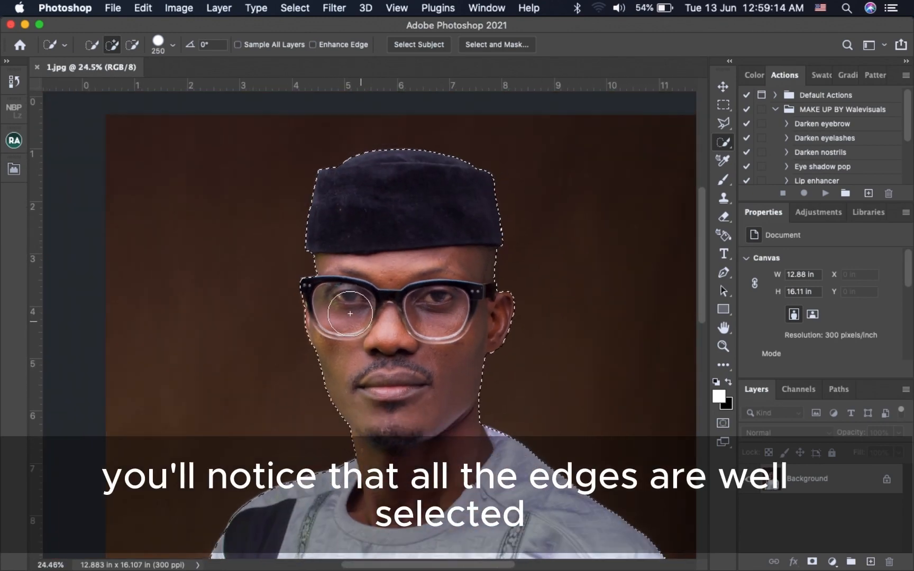
scroll(350, 313, down, 2)
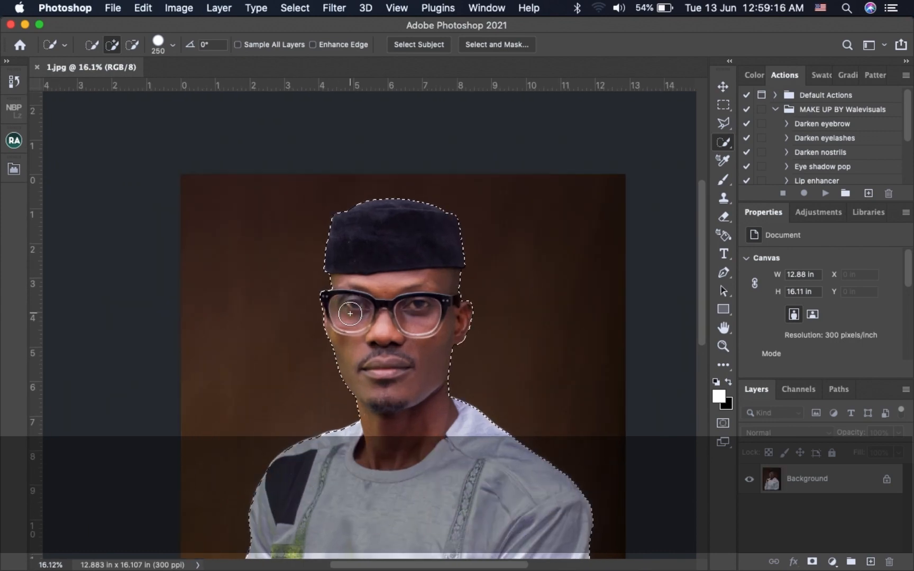
scroll(350, 313, up, 3)
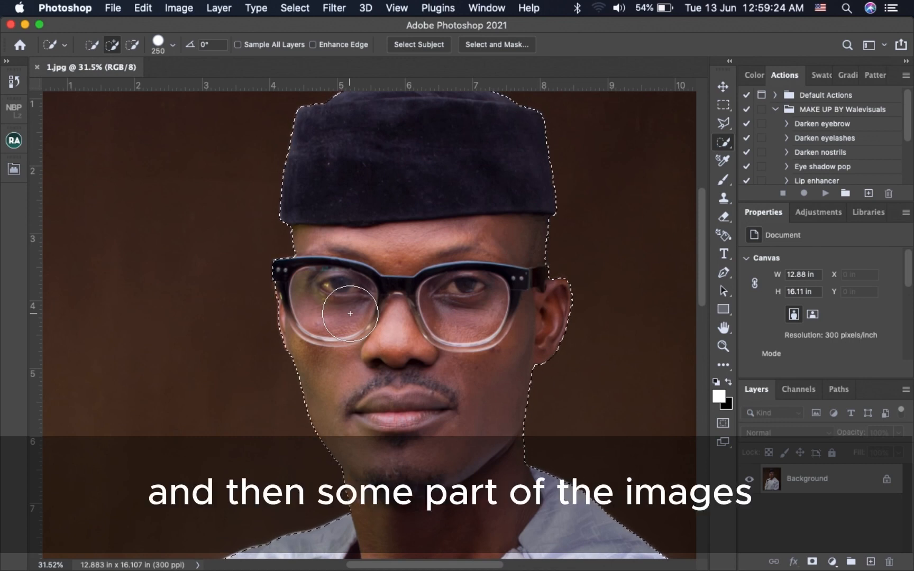
- Subtract the left corner of the glasses frame with the Quick Selection brush, and undo the extra subtraction over the forehead
scroll(350, 313, up, 4)
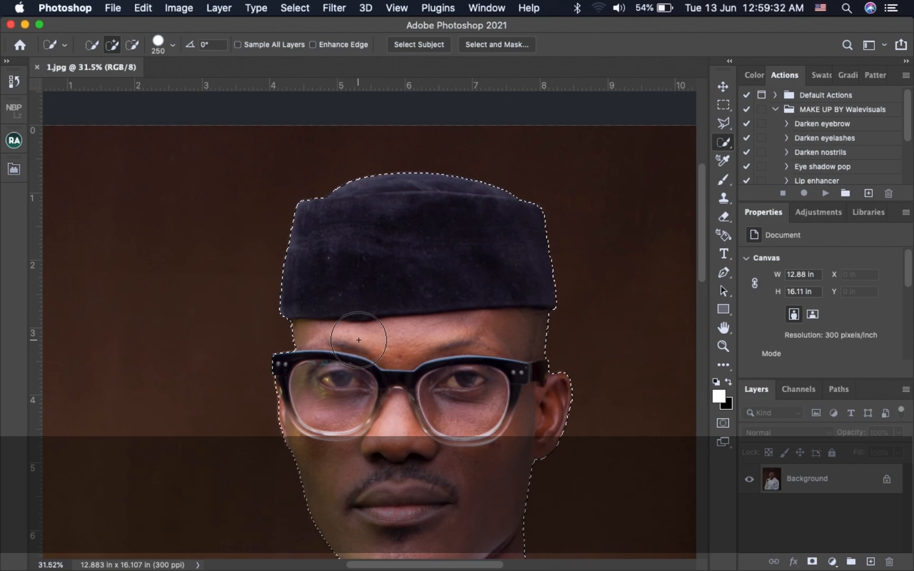
key(alt)
alt+click(267, 353)
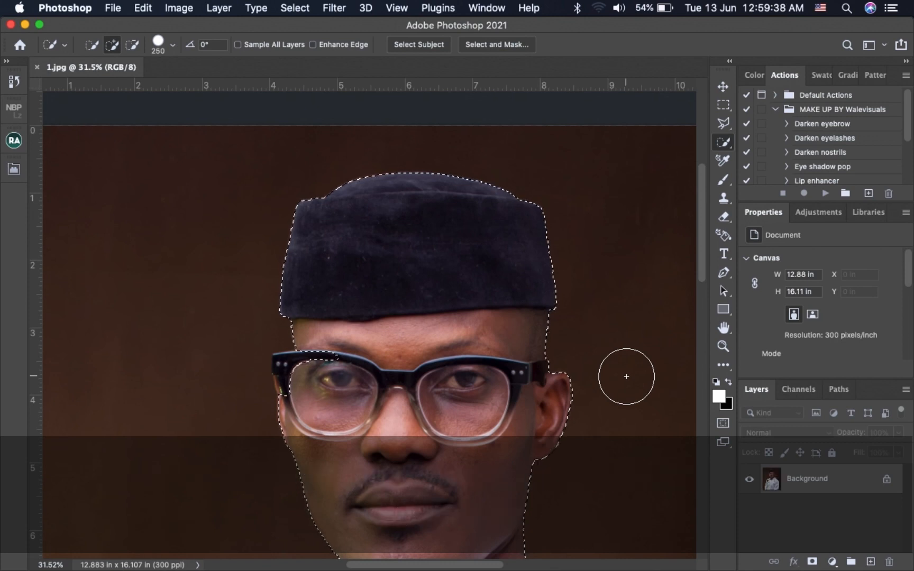
key(alt)
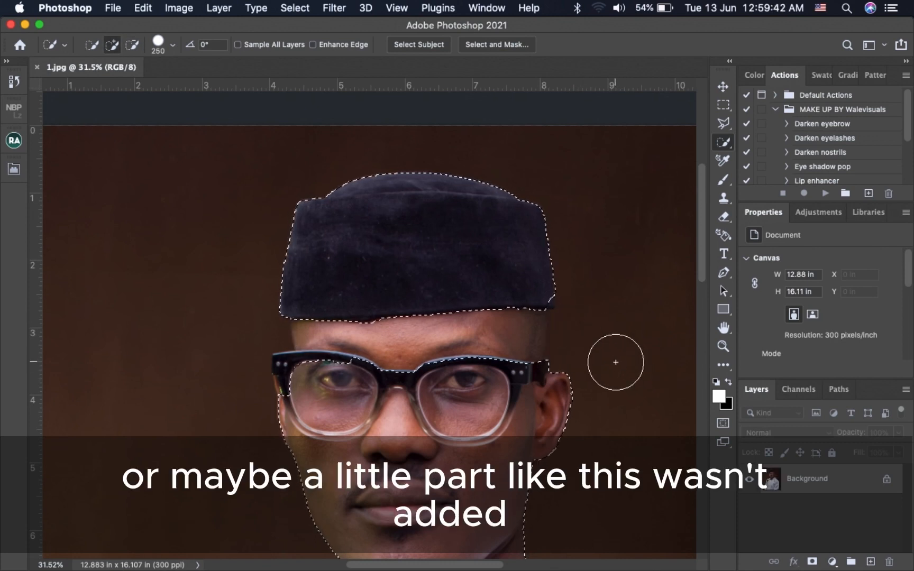
key(super+z)
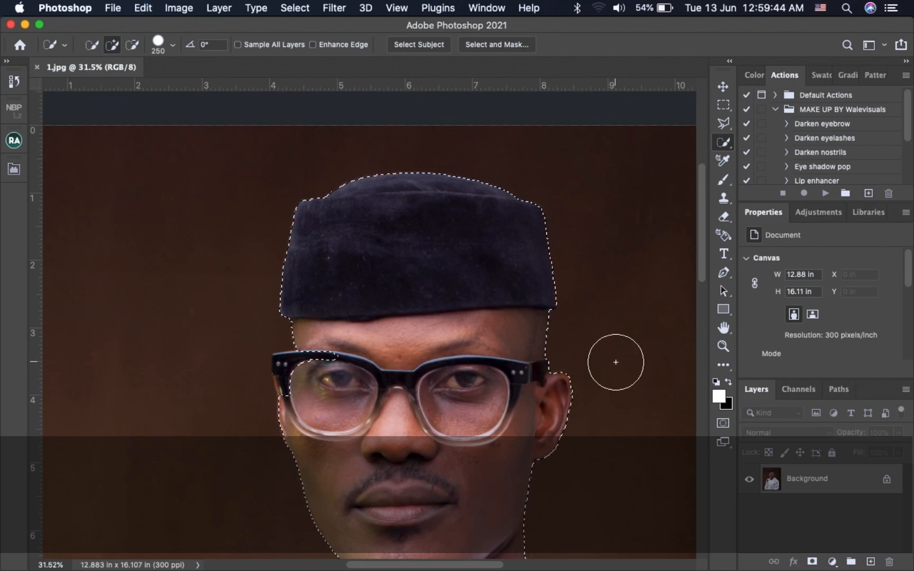
- Reduce the Quick Selection brush size to 70 and subtract a small piece of the right temple just below the cap
key(bracketleft)
key(bracketleft)
key(bracketleft)
key(bracketleft)
key(bracketleft)
key(bracketleft)
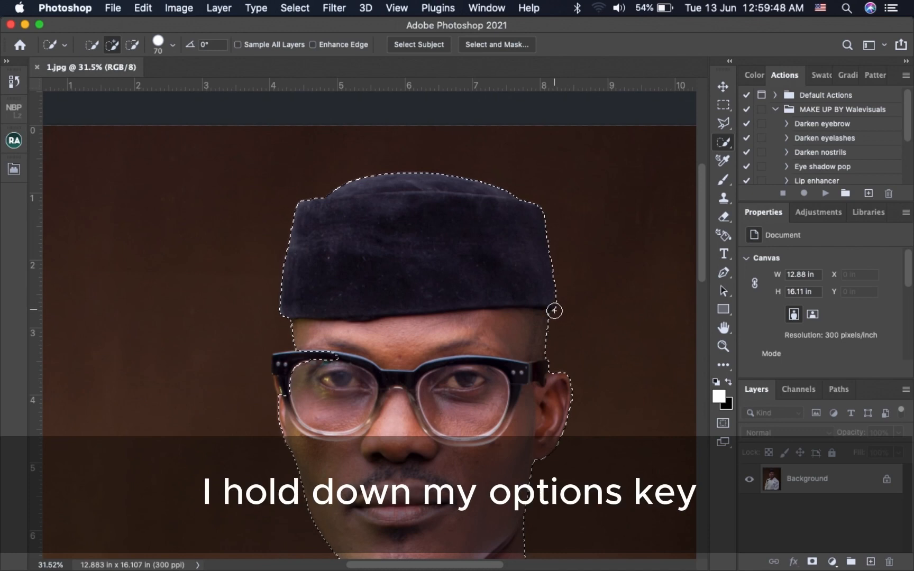
key(alt)
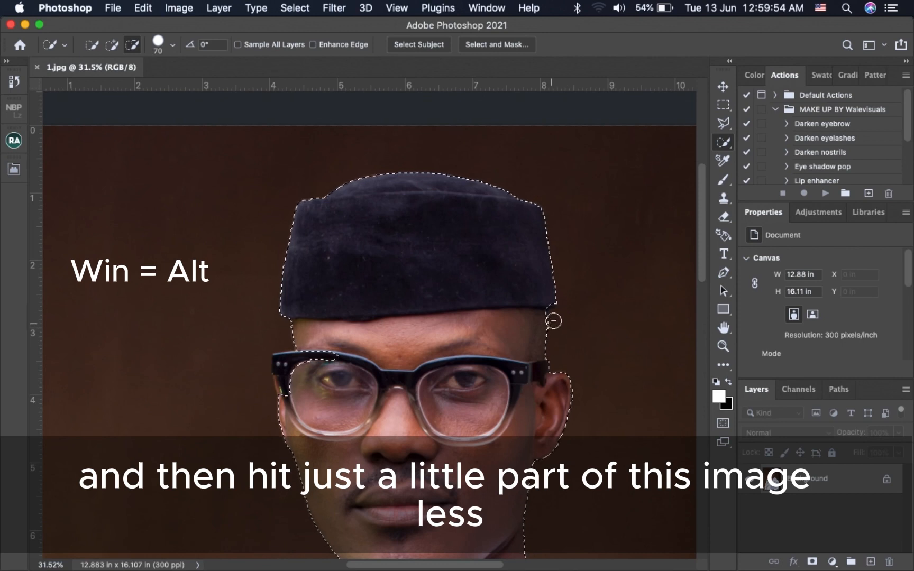
alt+click(550, 319)
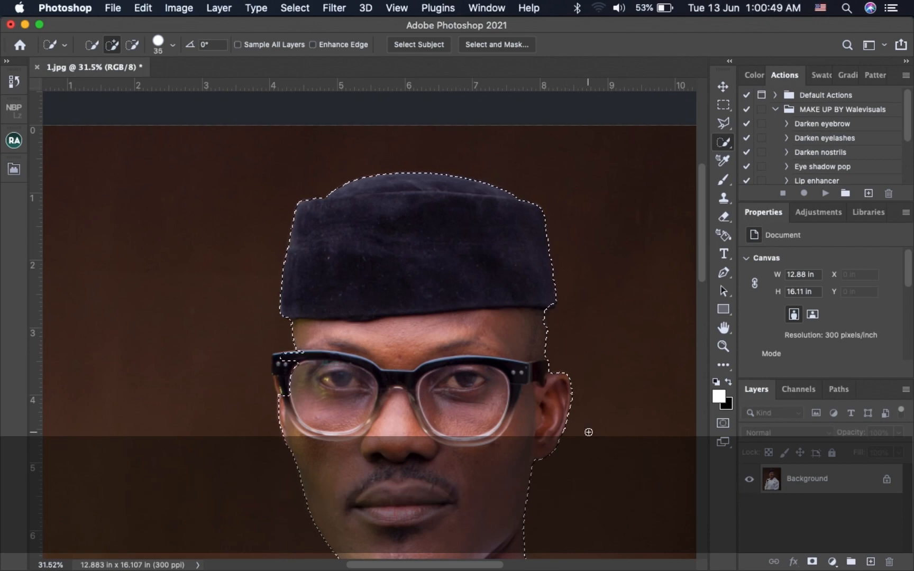
- Add the outer left edge of the glasses frame to the selection with the Polygonal Lasso Tool
click(723, 123)
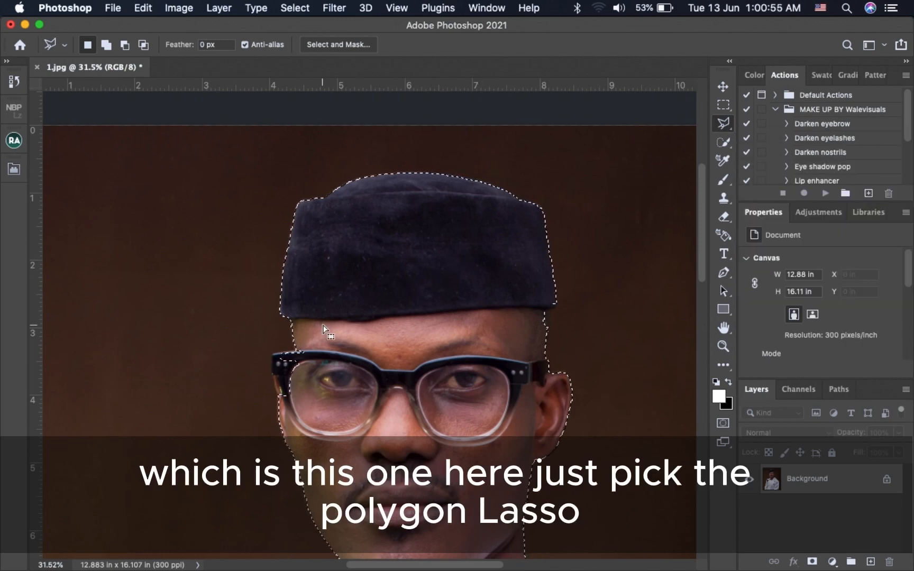
scroll(324, 317, up, 3)
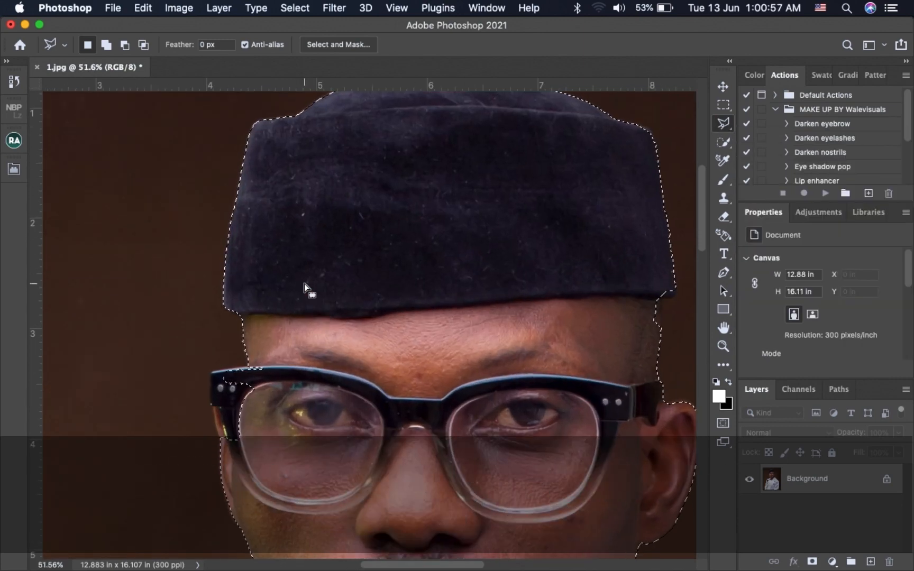
scroll(304, 283, up, 5)
scroll(304, 283, down, 8)
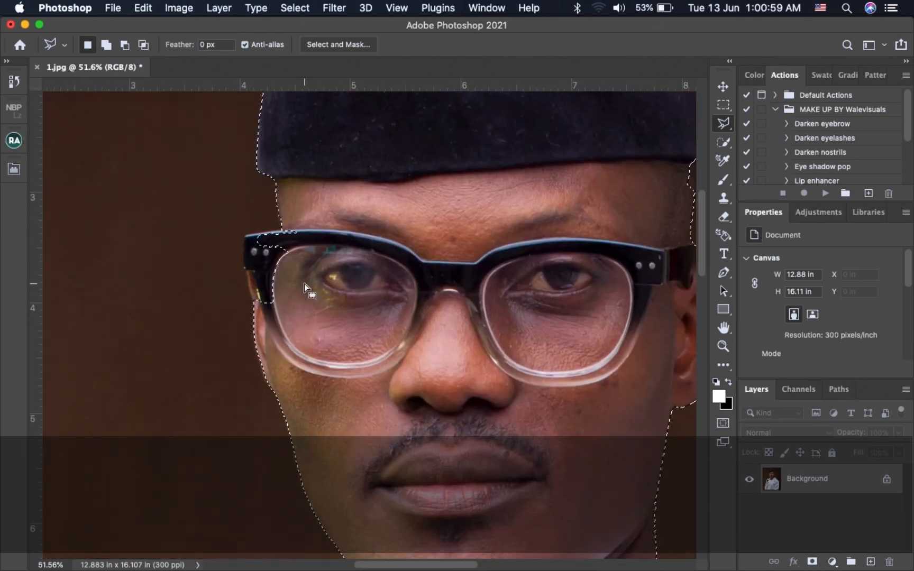
scroll(304, 283, down, 2)
scroll(304, 284, left, 2)
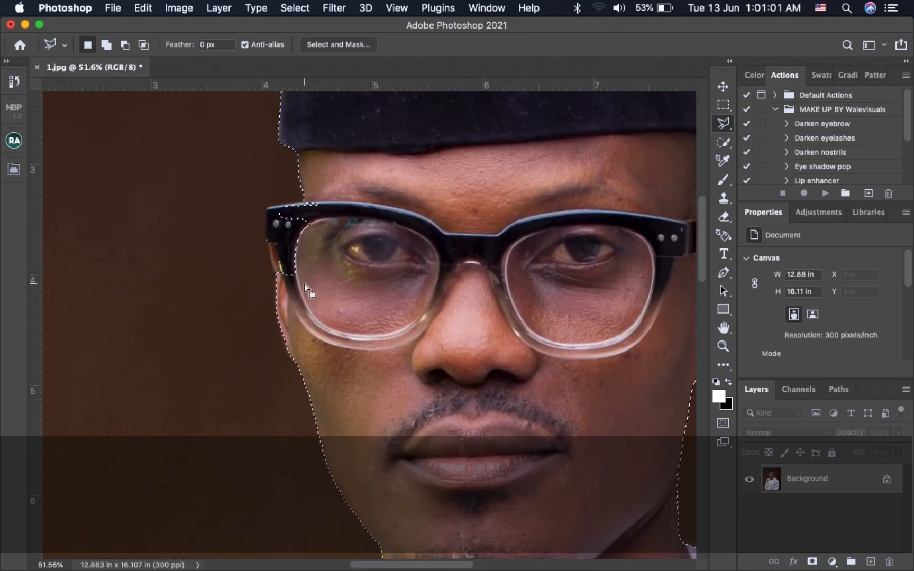
key(shift)
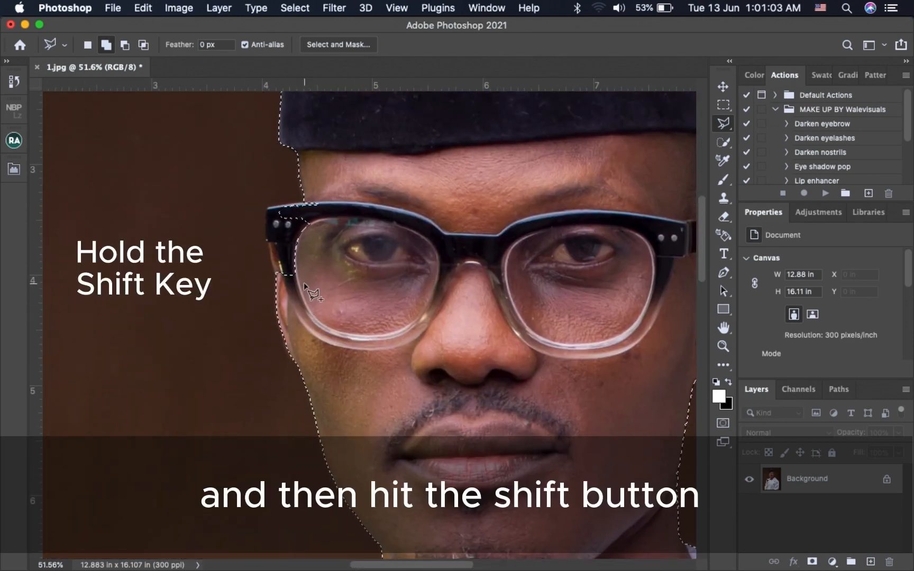
double_click(266, 243)
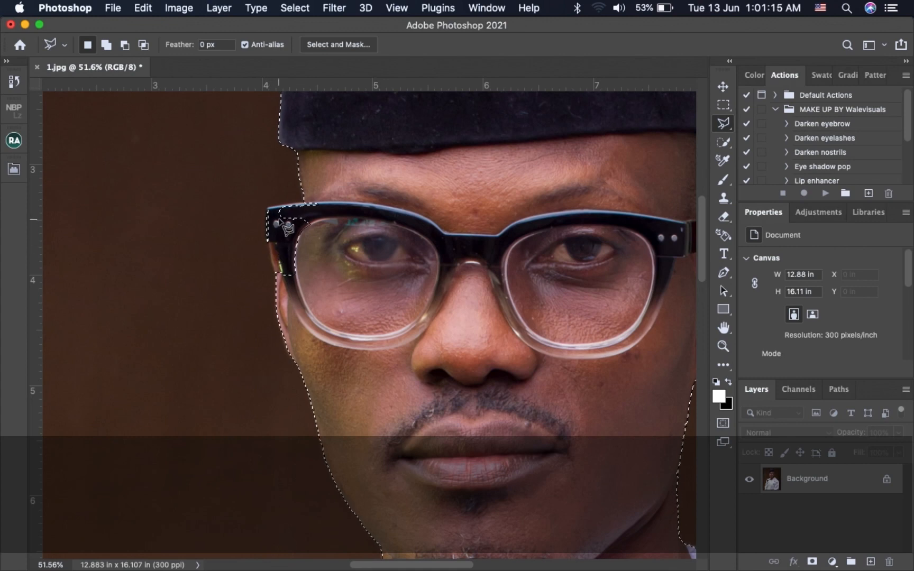
- Add the remaining left corner of the glasses and the temple beneath it to the selection with a closed polygonal outline
key(shift)
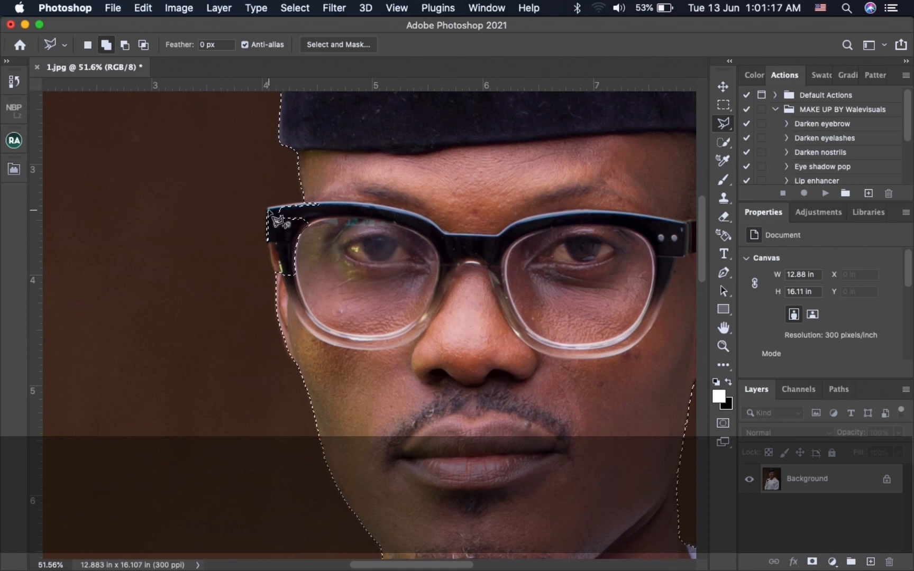
shift+click(269, 208)
click(269, 211)
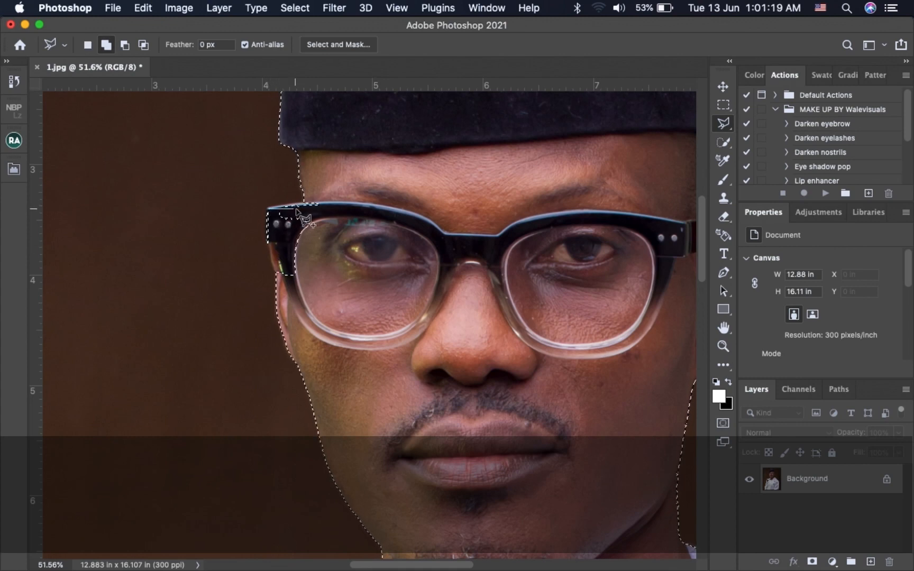
click(304, 203)
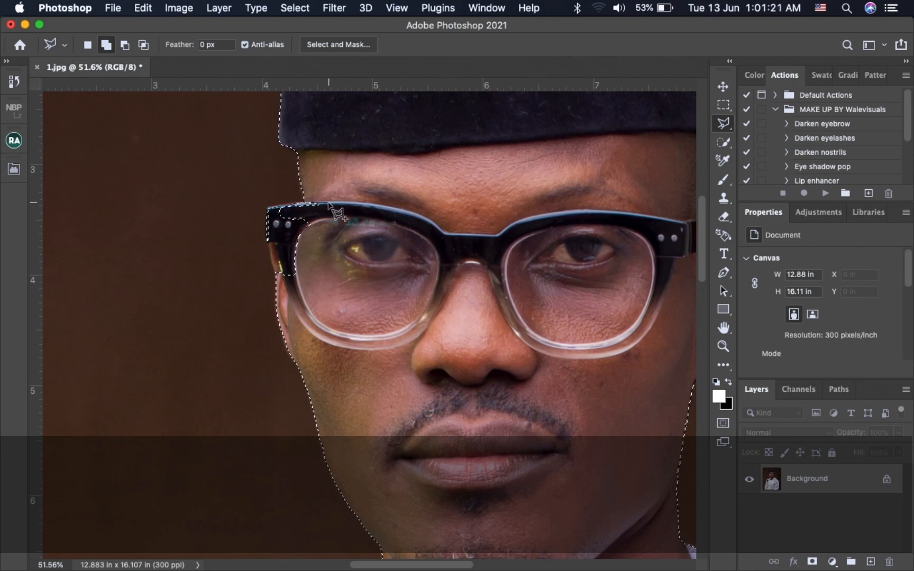
click(328, 202)
click(328, 316)
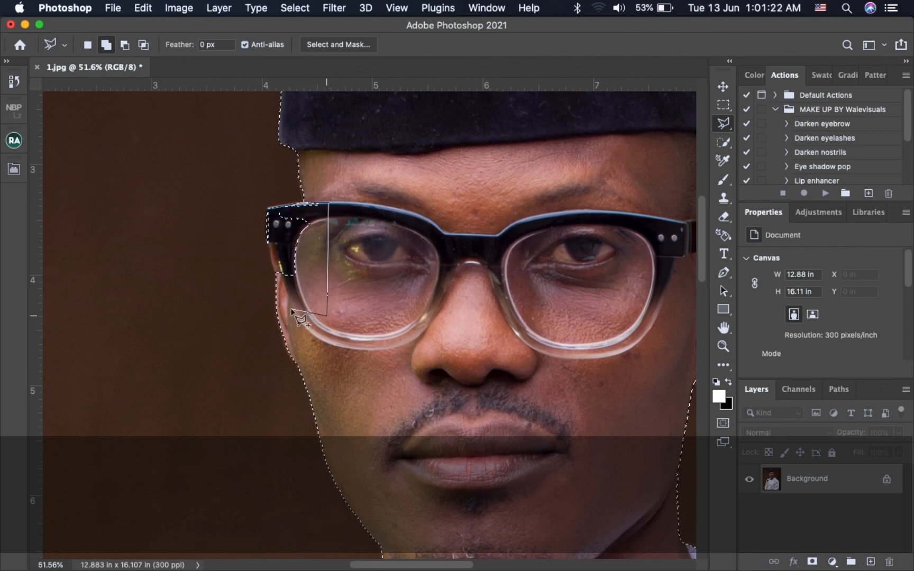
click(277, 284)
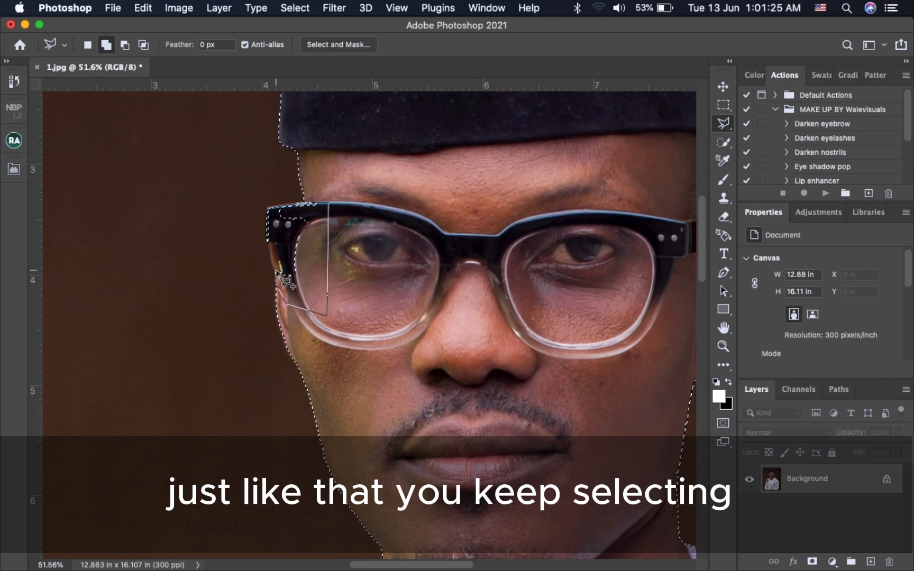
click(268, 239)
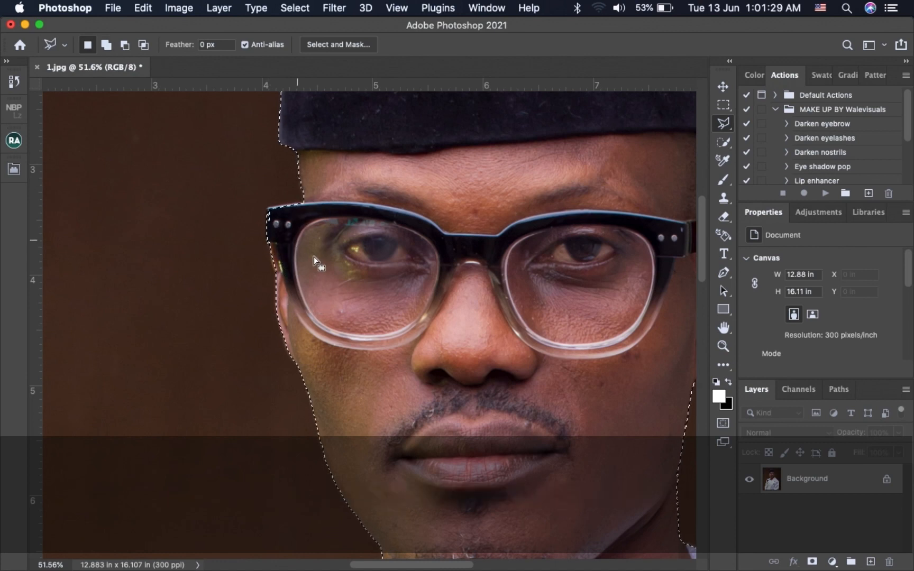
- Examine the corrected selection outline around the whole man
scroll(314, 259, down, 3)
scroll(314, 258, down, 5)
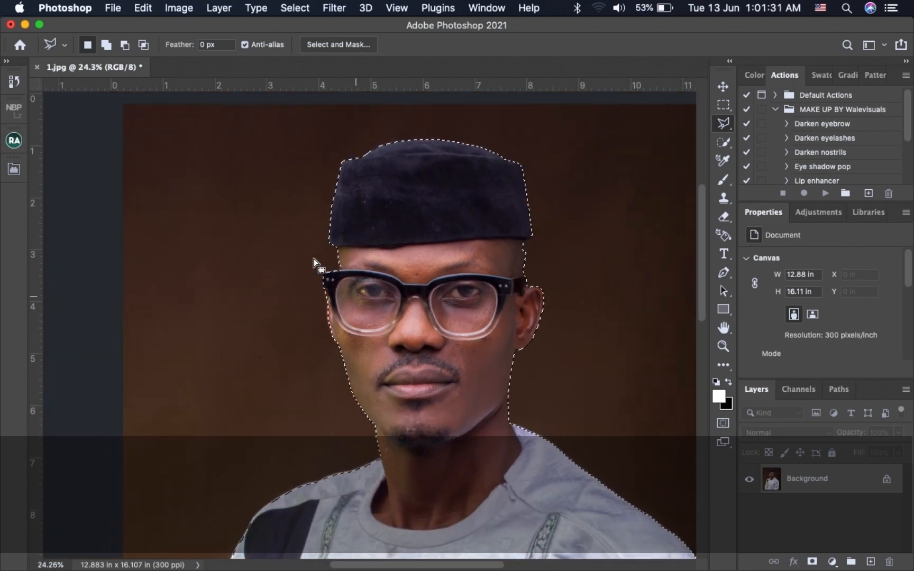
scroll(313, 259, down, 3)
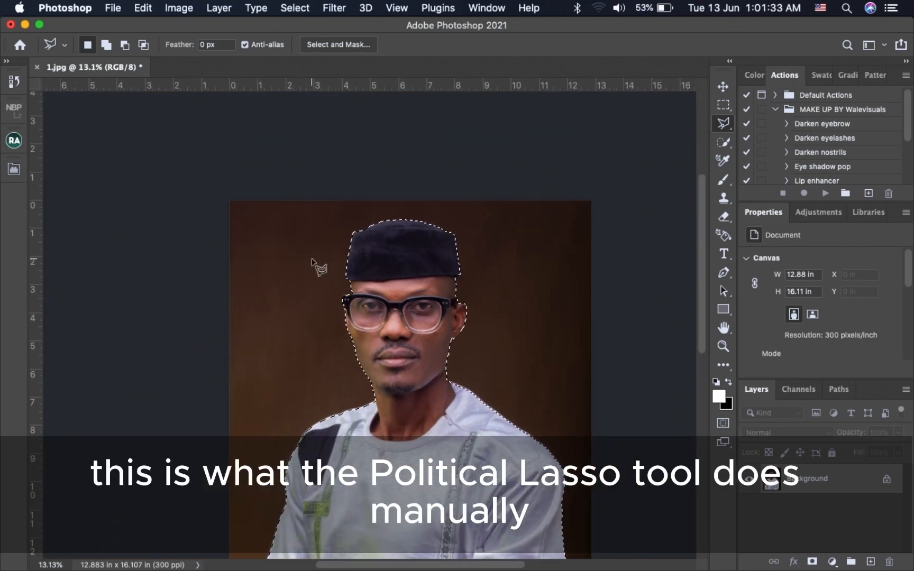
scroll(314, 258, down, 1)
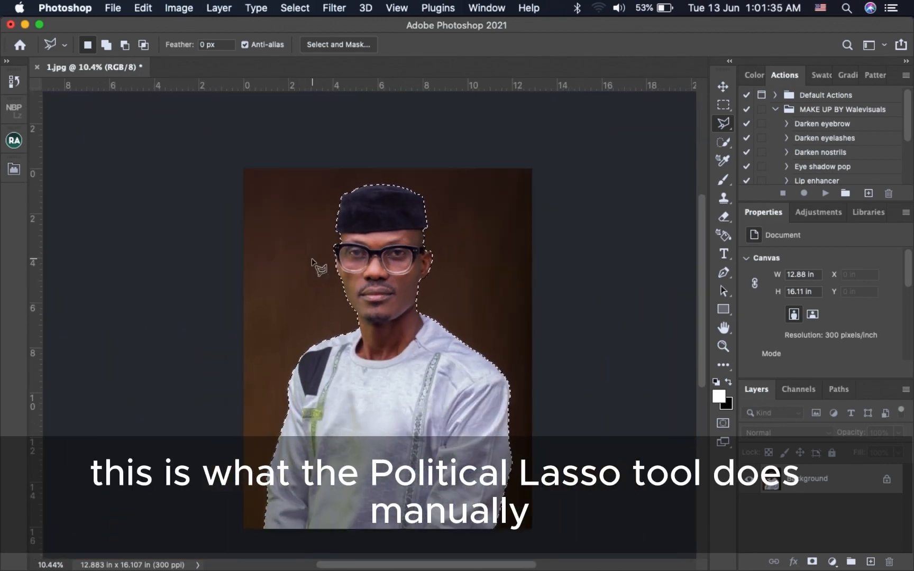
scroll(314, 260, up, 1)
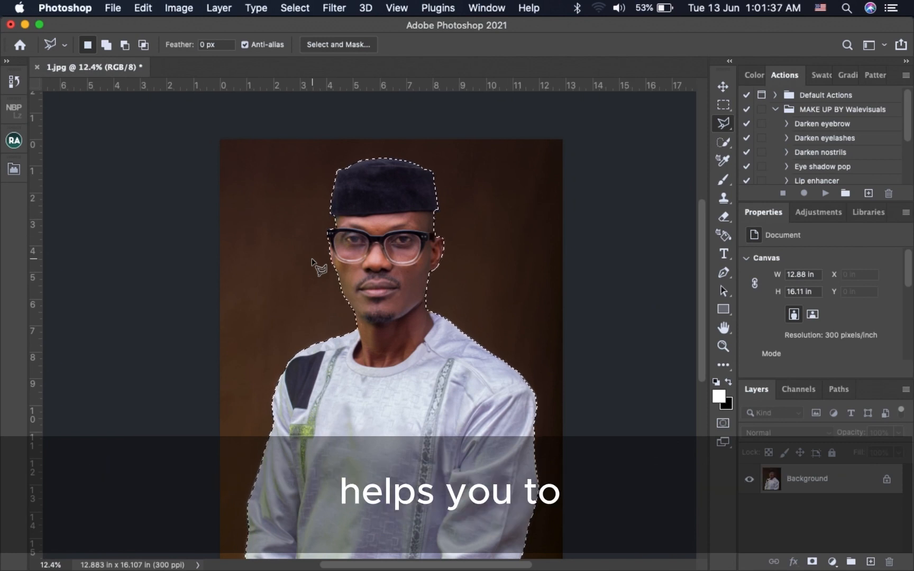
scroll(314, 261, down, 1)
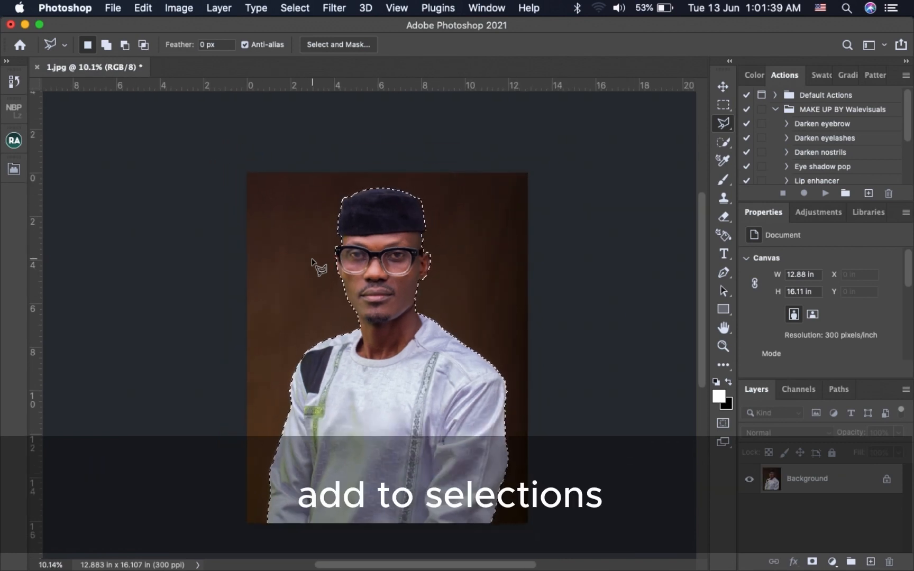
scroll(312, 259, up, 1)
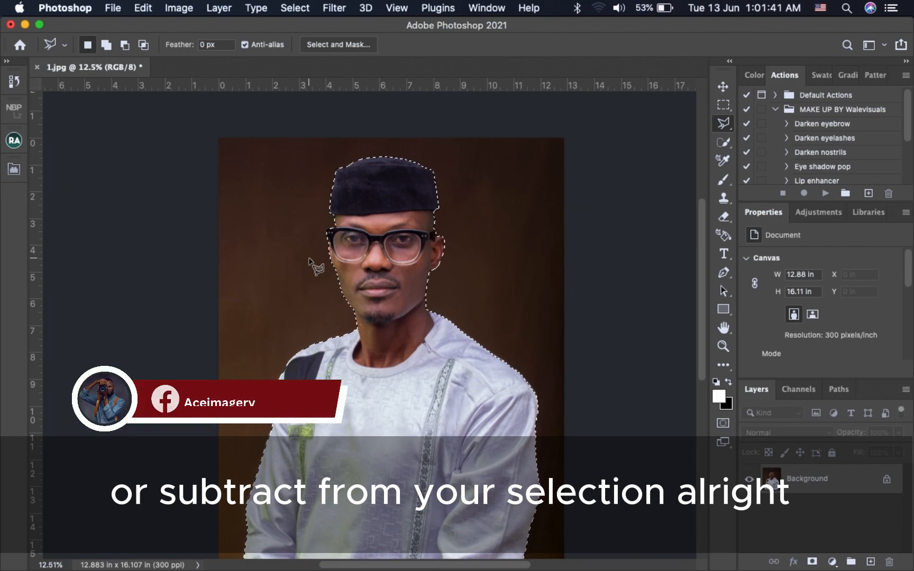
scroll(304, 249, down, 1)
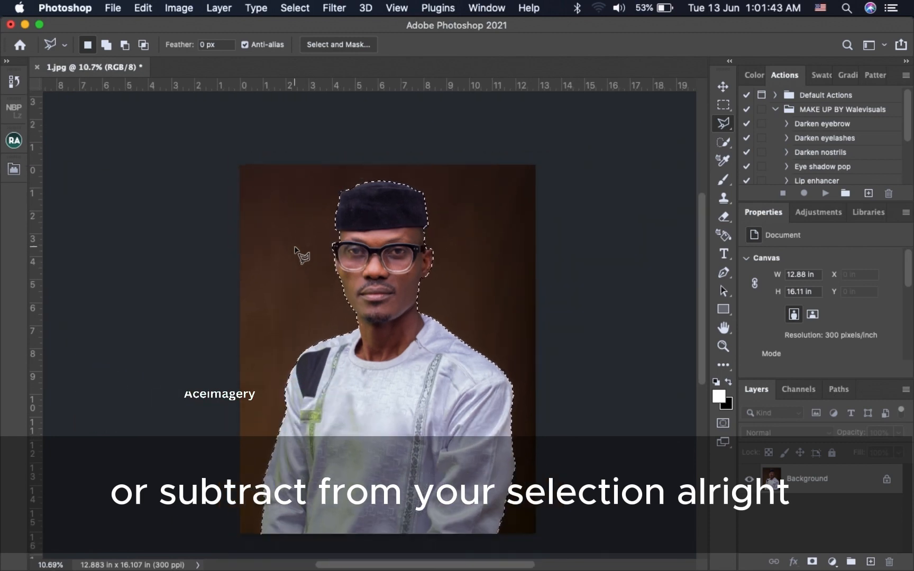